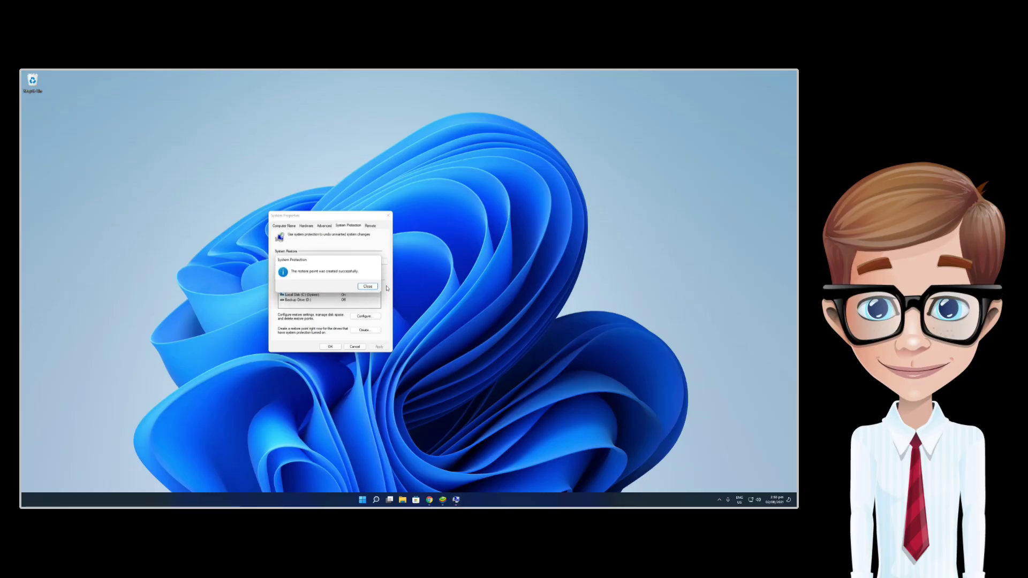
# Close the restore point confirmation and System Properties, then switch to Chrome and download UltraUXThemePatcher
pyautogui.click(370, 288)
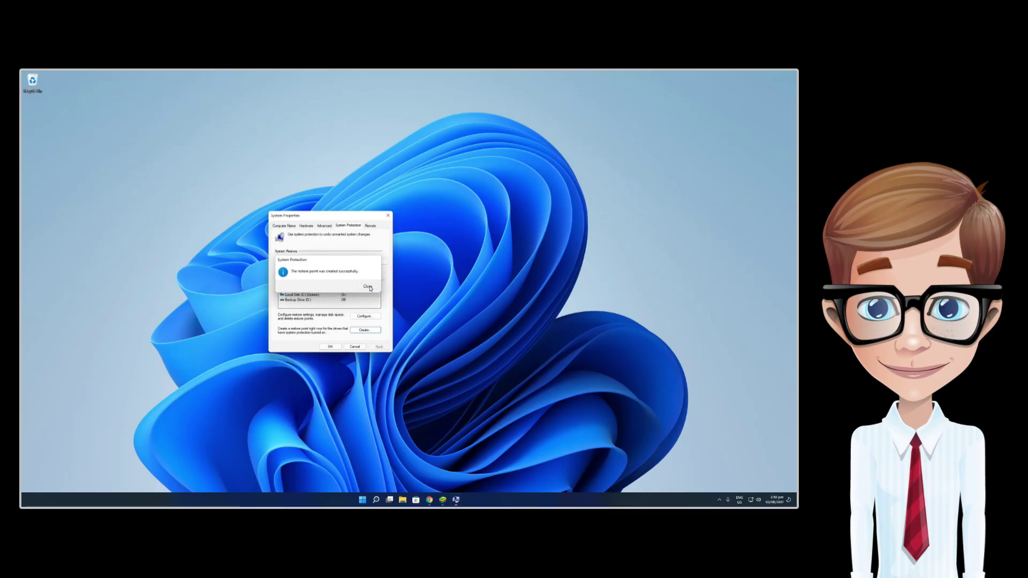
pyautogui.click(329, 347)
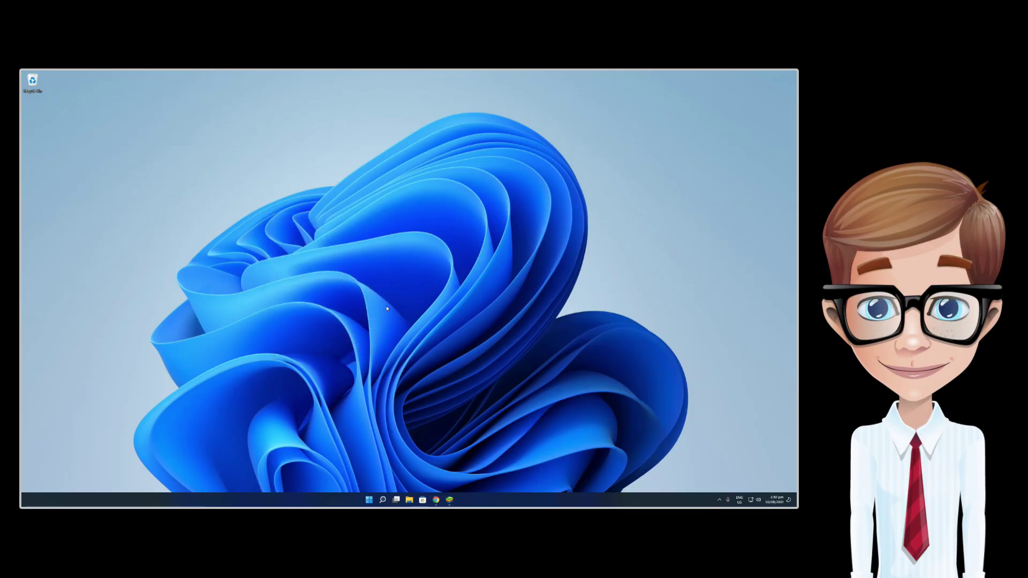
pyautogui.click(436, 500)
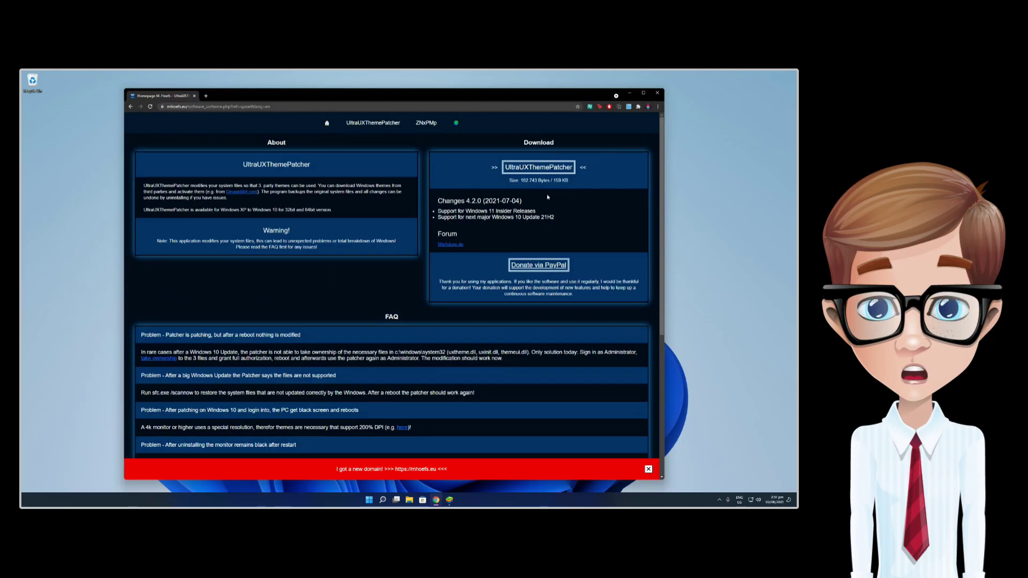
pyautogui.click(550, 170)
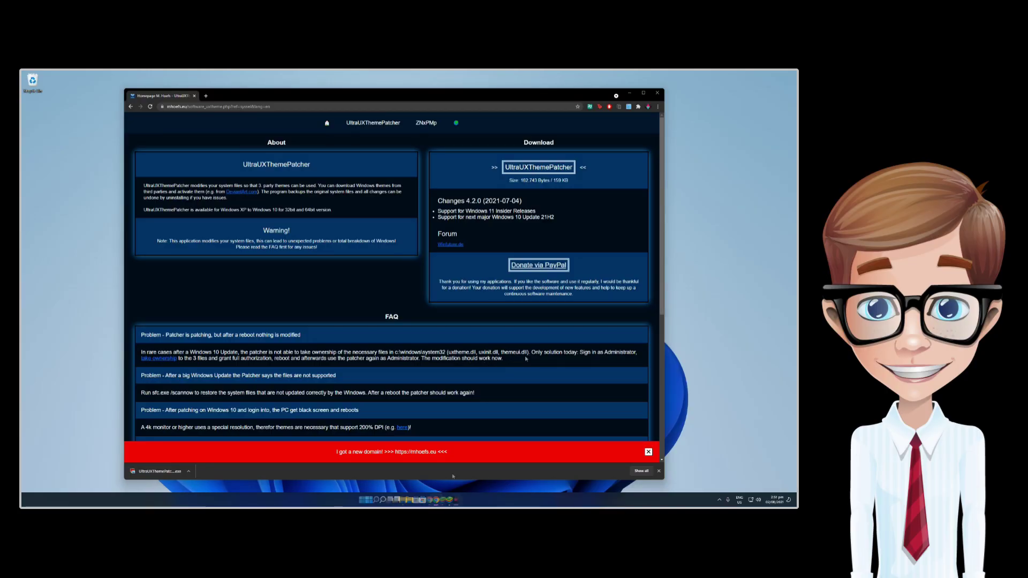
# Switch to File Explorer, open C:\Windows\System32, and move the window so the web page's download section is uncovered
pyautogui.click(402, 502)
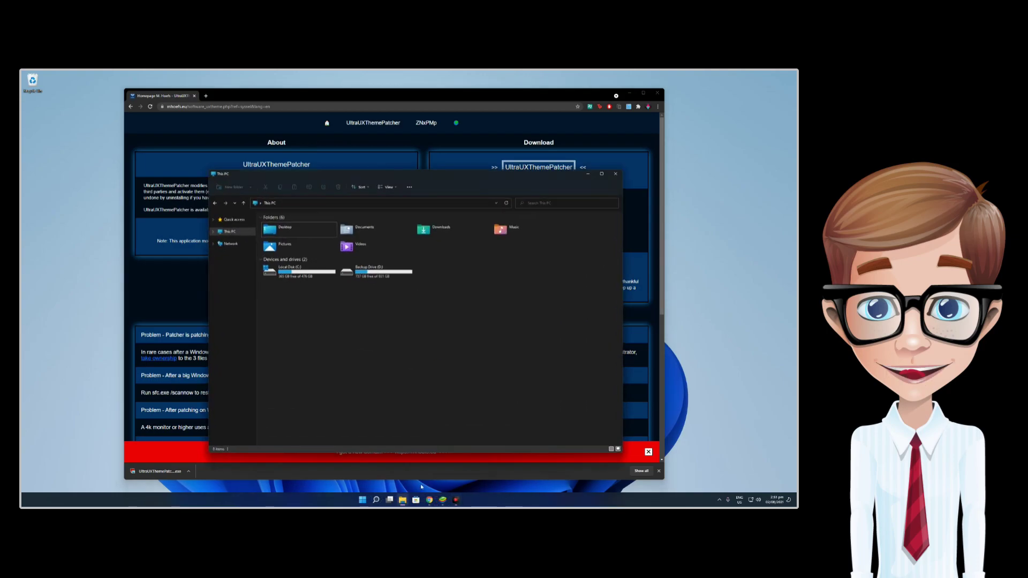
pyautogui.doubleClick(286, 277)
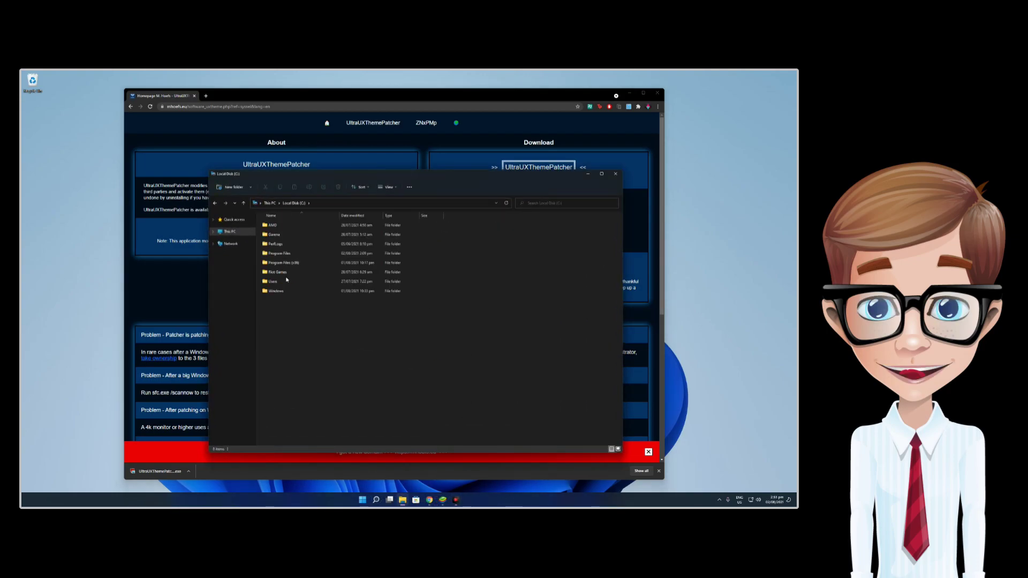
pyautogui.doubleClick(286, 293)
pyautogui.scroll(-12, 340, 400)
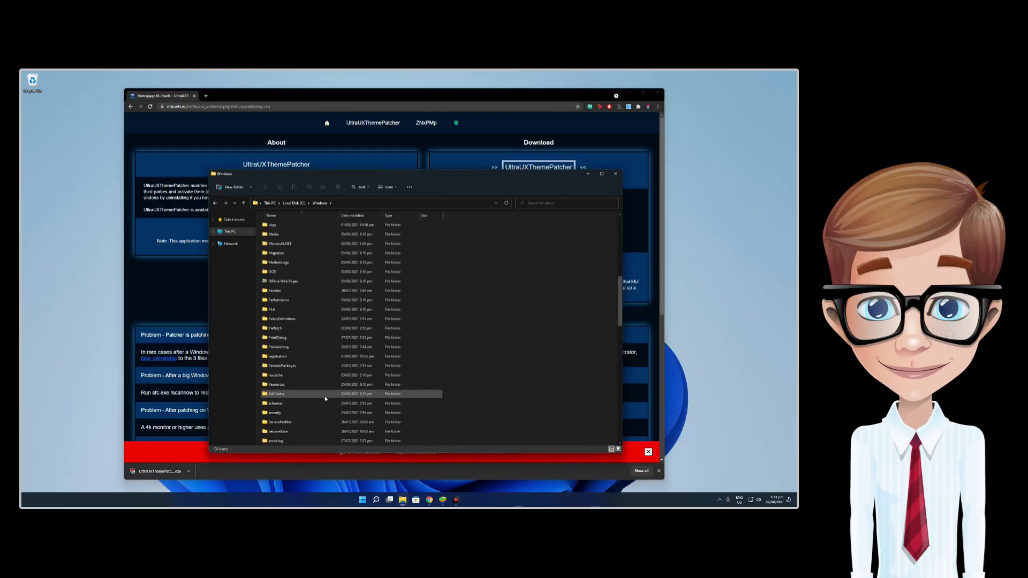
pyautogui.scroll(-2, 322, 416)
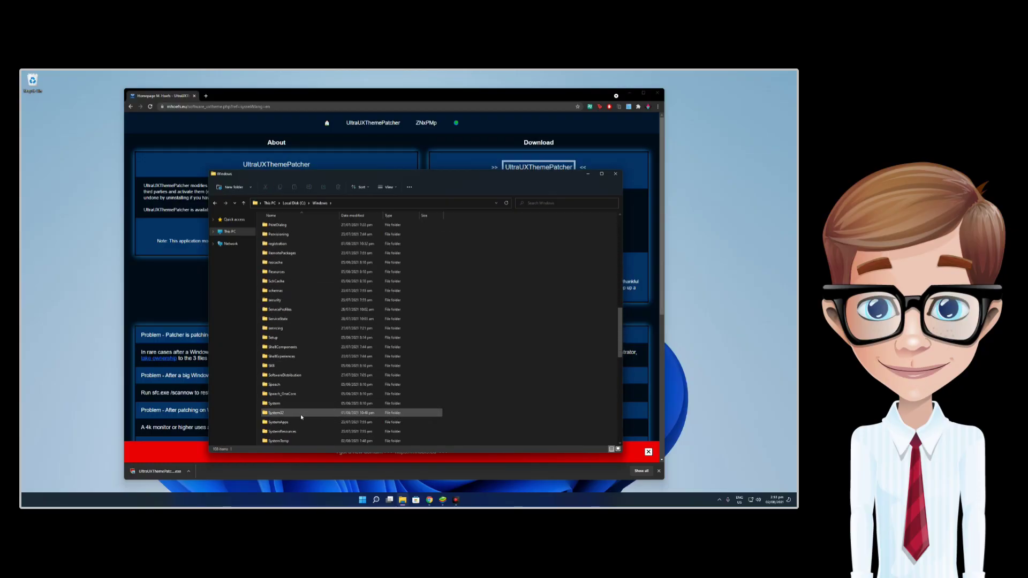
pyautogui.doubleClick(287, 414)
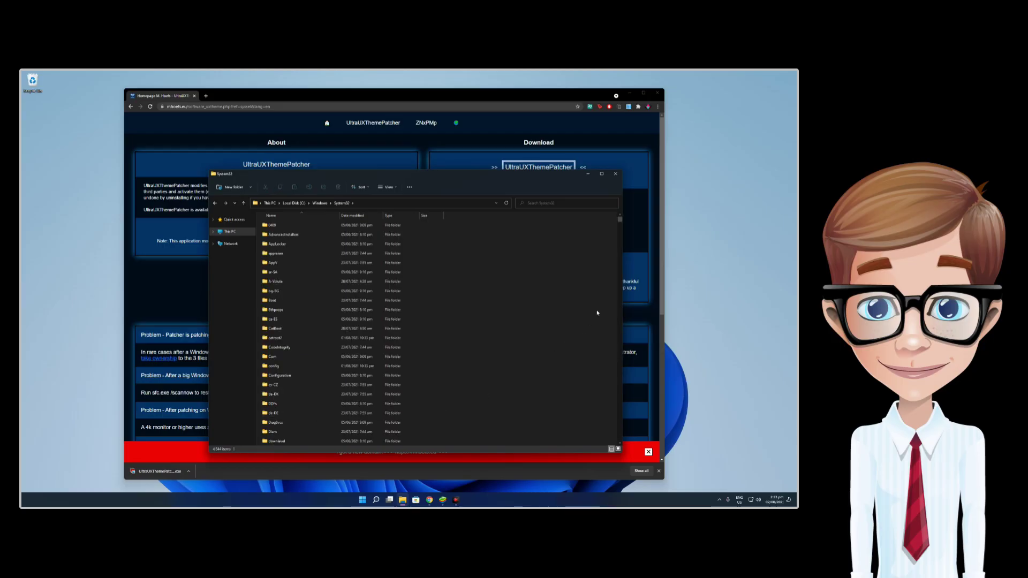
pyautogui.moveTo(458, 180); pyautogui.dragTo(314, 134)
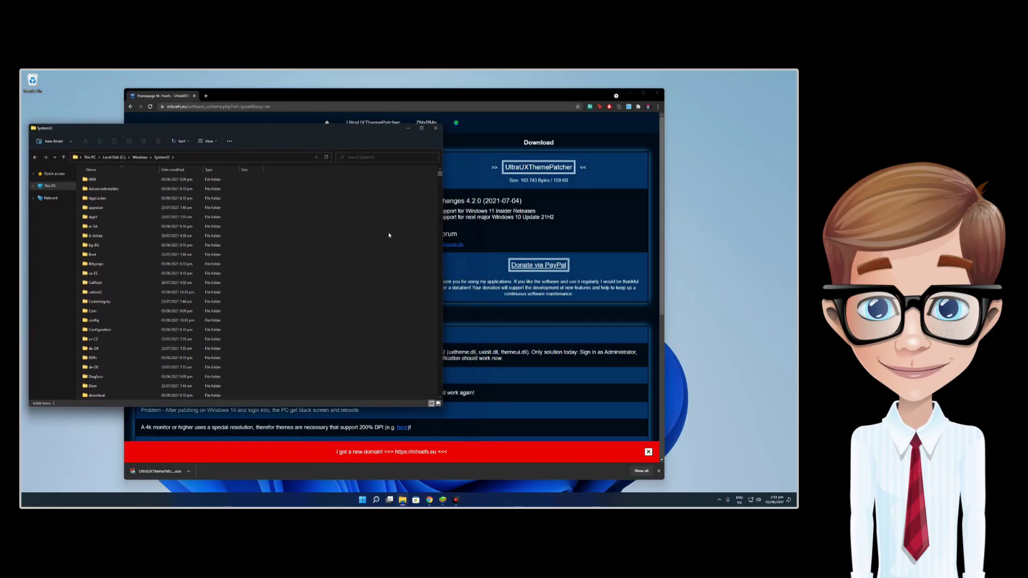
# Search the System32 folder for uxtheme.dll
pyautogui.click(373, 157)
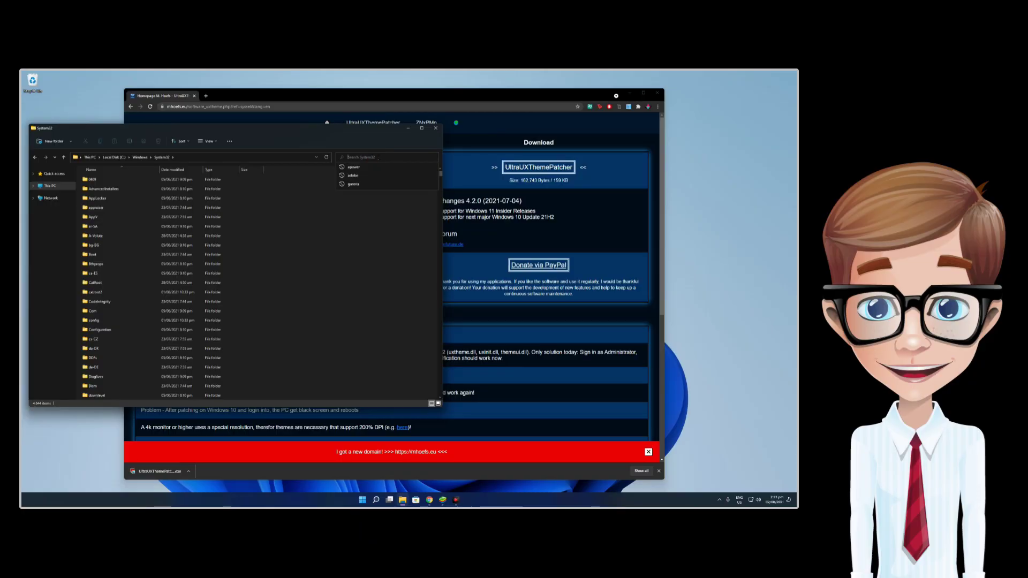
pyautogui.write('uxthemedll')
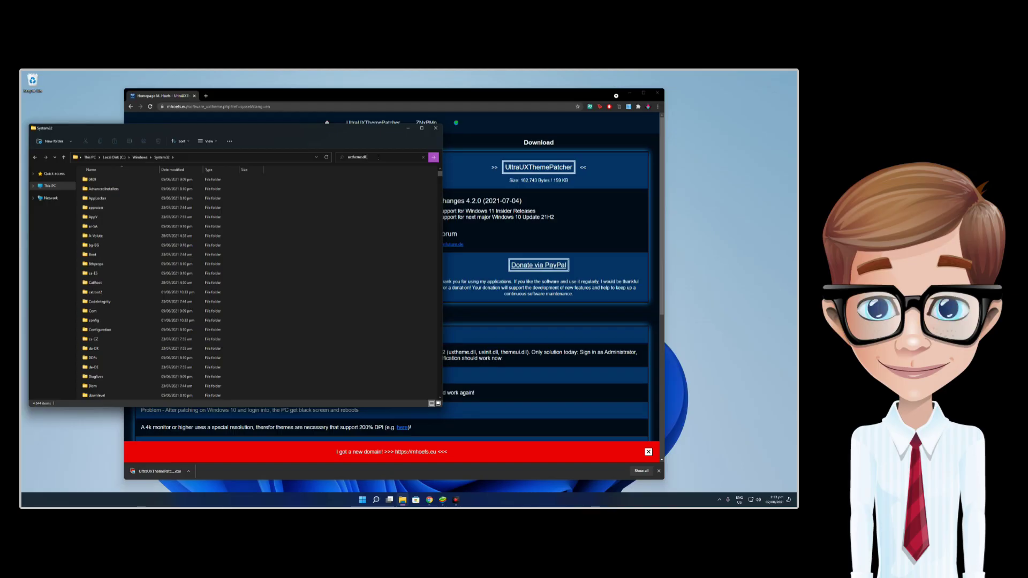
pyautogui.write('me.dll')
pyautogui.press('Return')
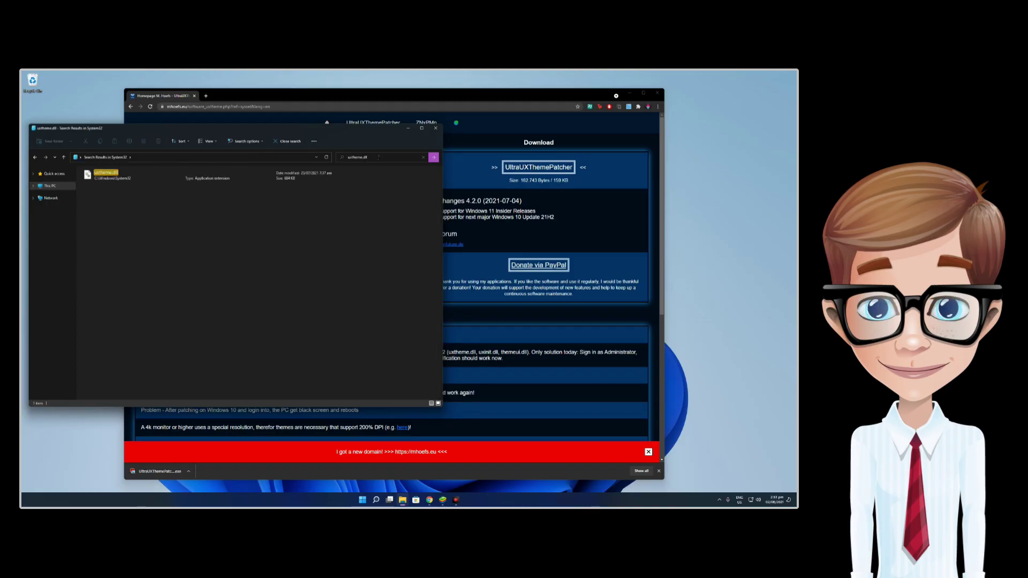
# Open the advanced security settings of the uxtheme.dll file in System32
pyautogui.click(143, 174)
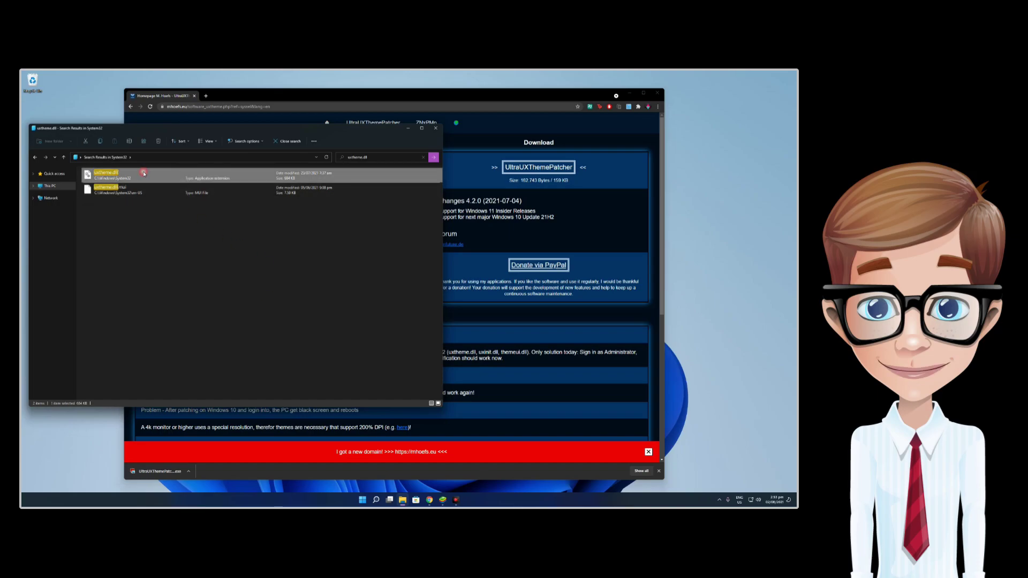
pyautogui.rightClick(138, 175)
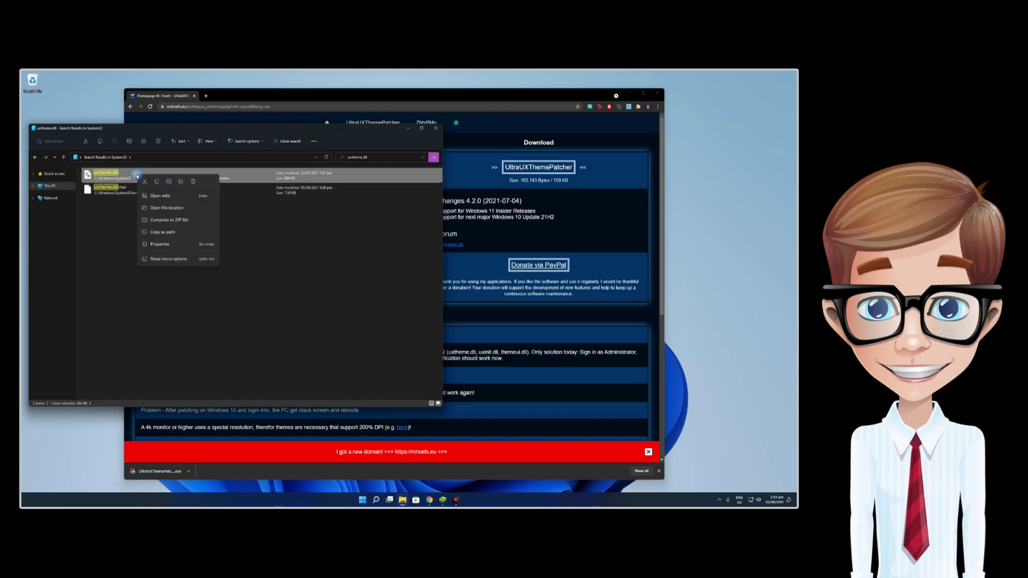
pyautogui.click(163, 245)
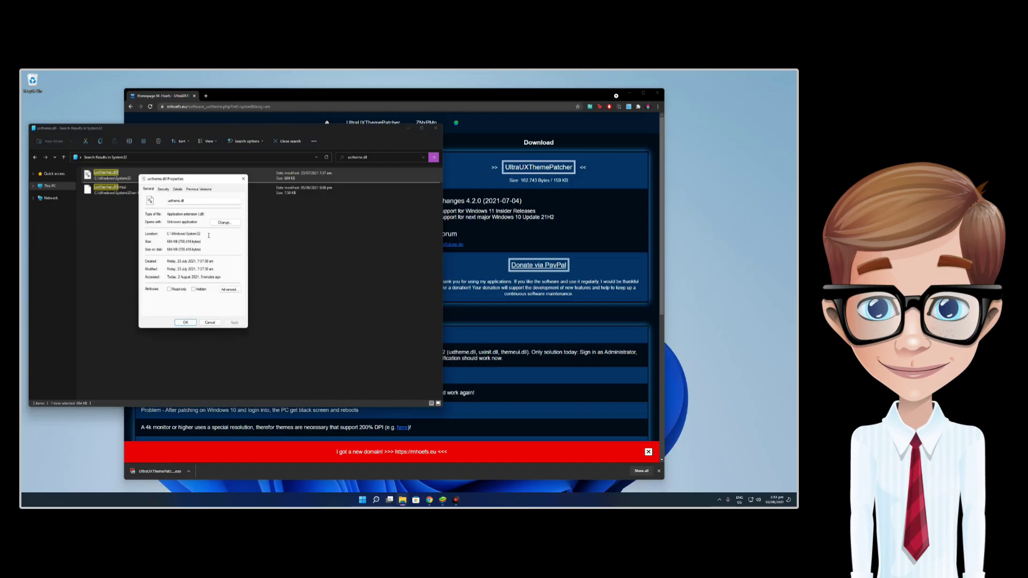
pyautogui.moveTo(197, 183); pyautogui.dragTo(338, 246)
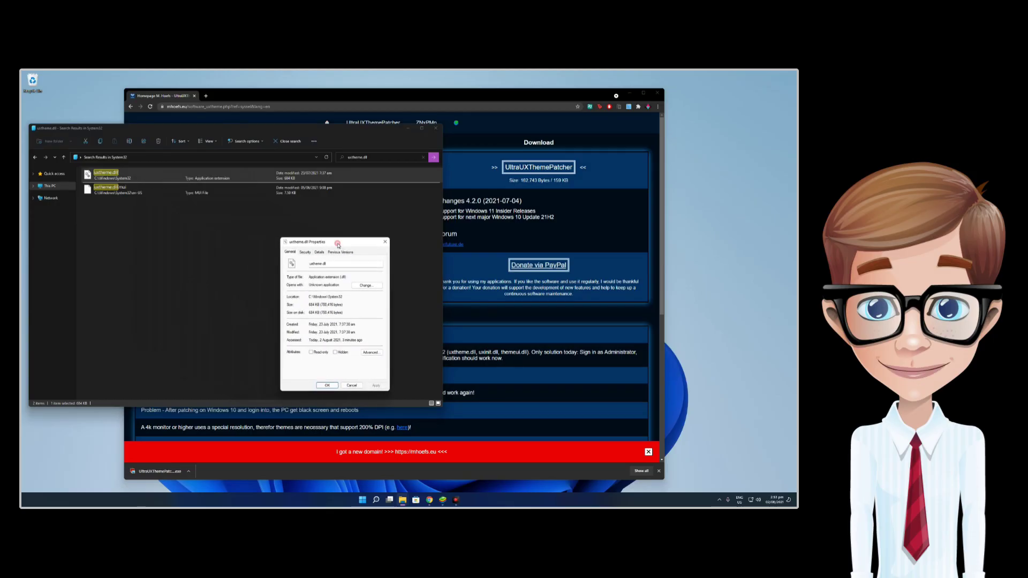
pyautogui.click(305, 253)
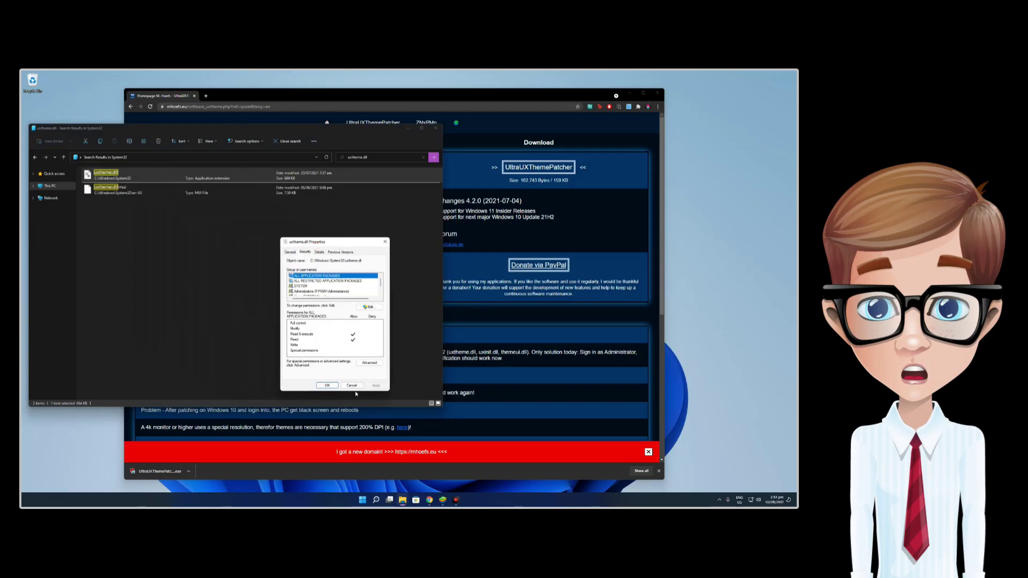
pyautogui.click(369, 363)
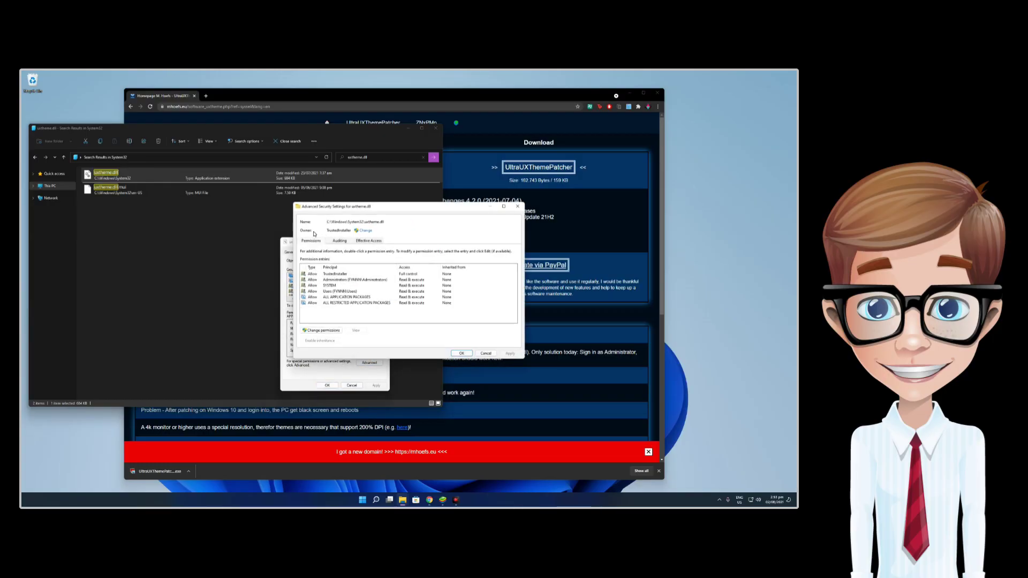
# Change the owner of uxtheme.dll to the Administrators group, apply the change and close the advanced security settings
pyautogui.click(368, 231)
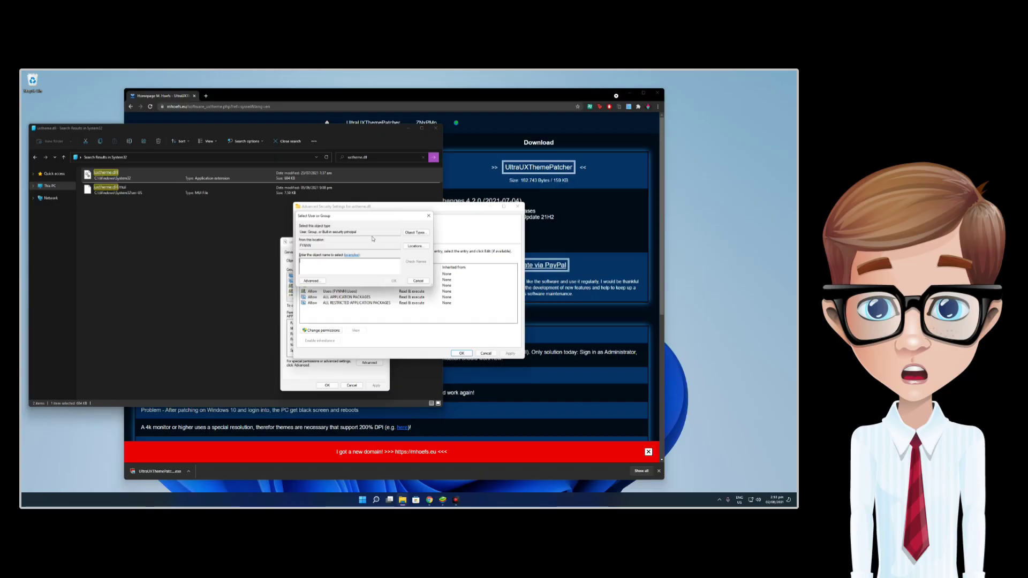
pyautogui.click(312, 282)
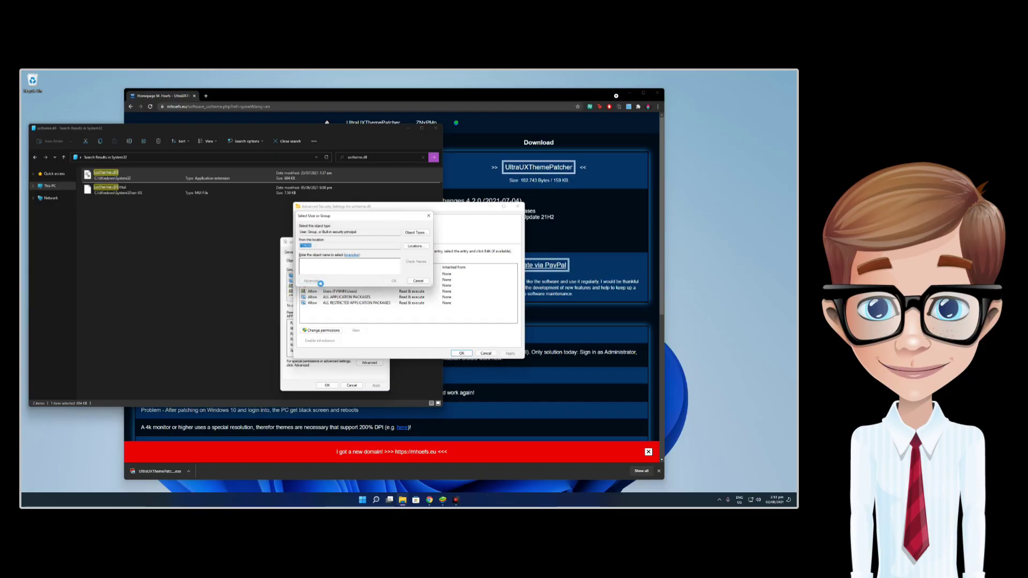
pyautogui.click(436, 282)
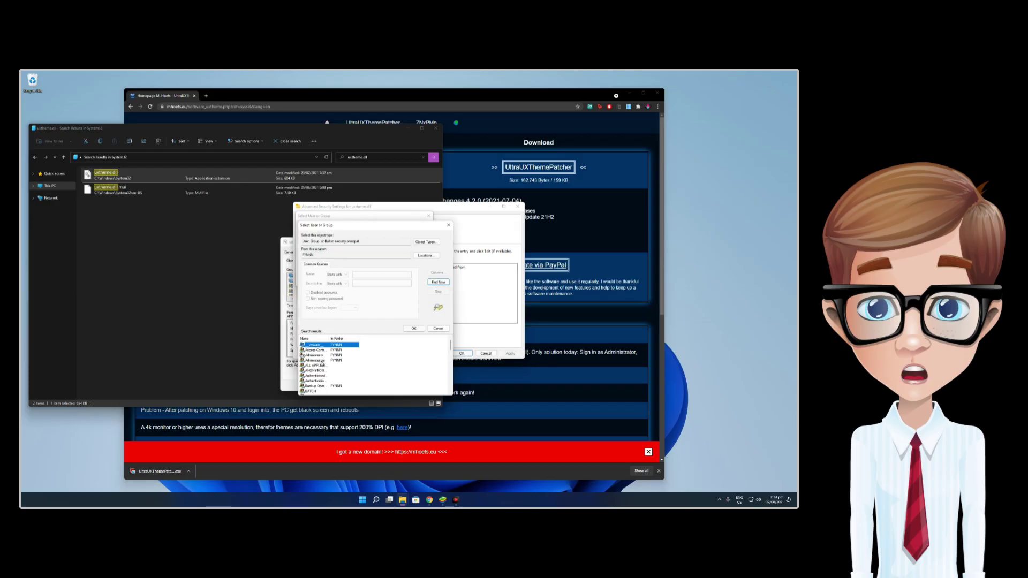
pyautogui.click(315, 361)
pyautogui.click(414, 330)
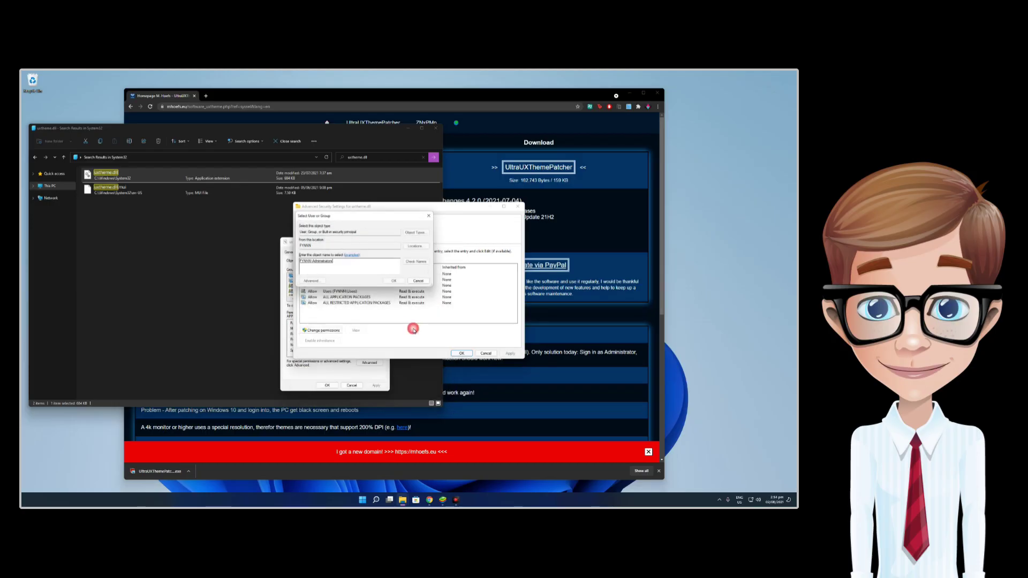
pyautogui.click(393, 281)
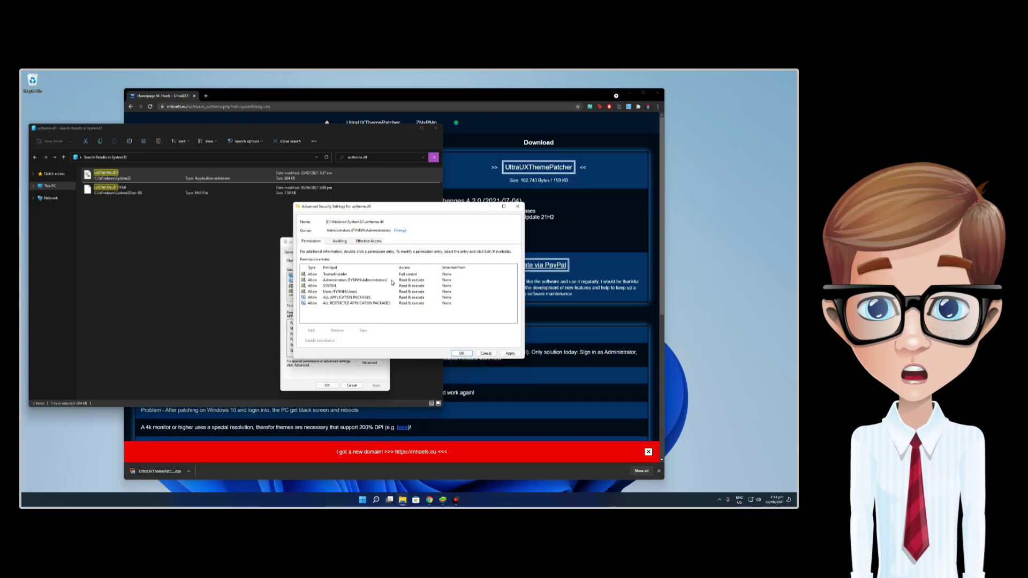
pyautogui.click(511, 354)
pyautogui.click(457, 308)
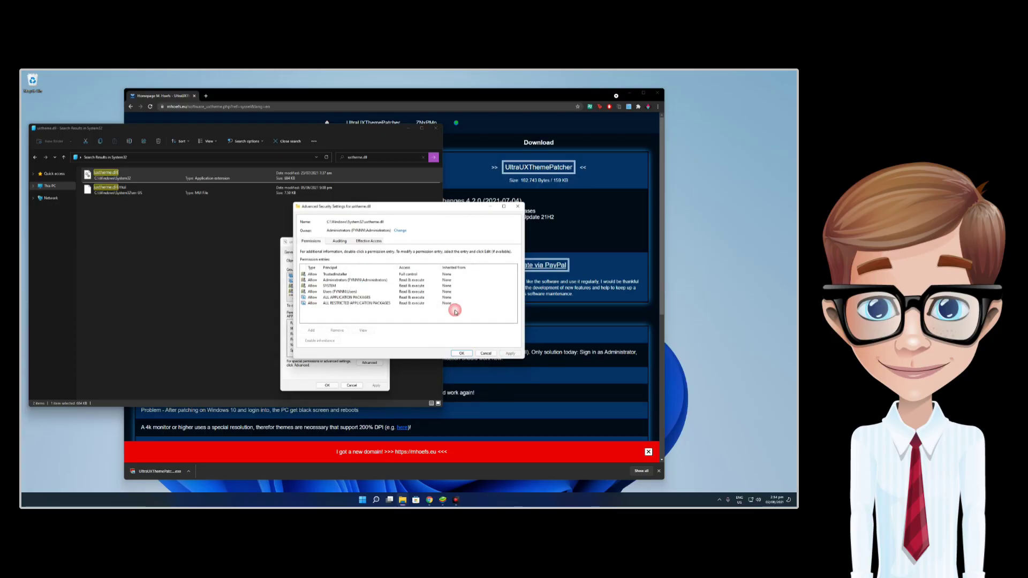
pyautogui.click(469, 354)
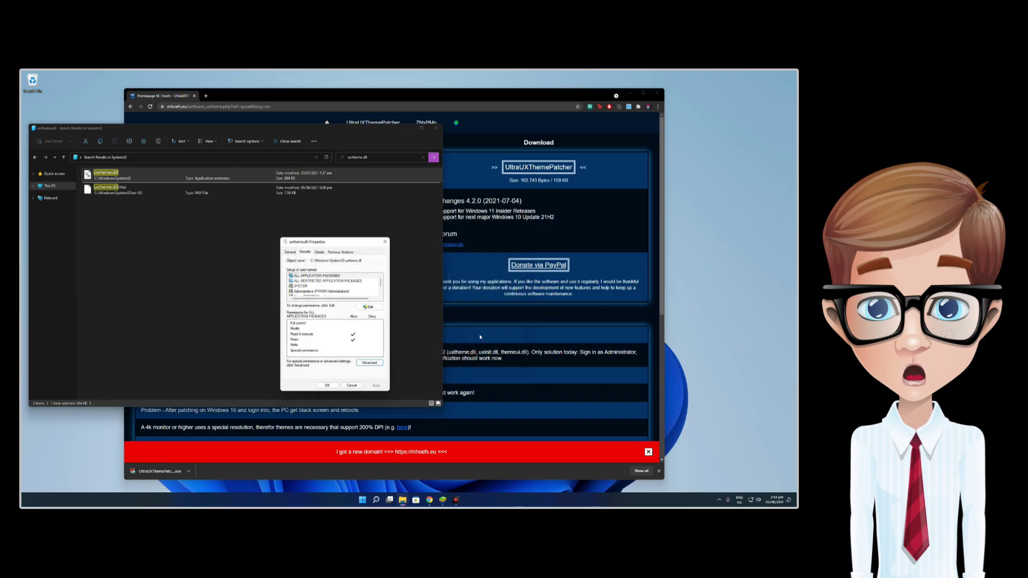
# Allow the Administrators group Full control over uxtheme.dll, accept the system file permission change and close the file's properties
pyautogui.click(370, 306)
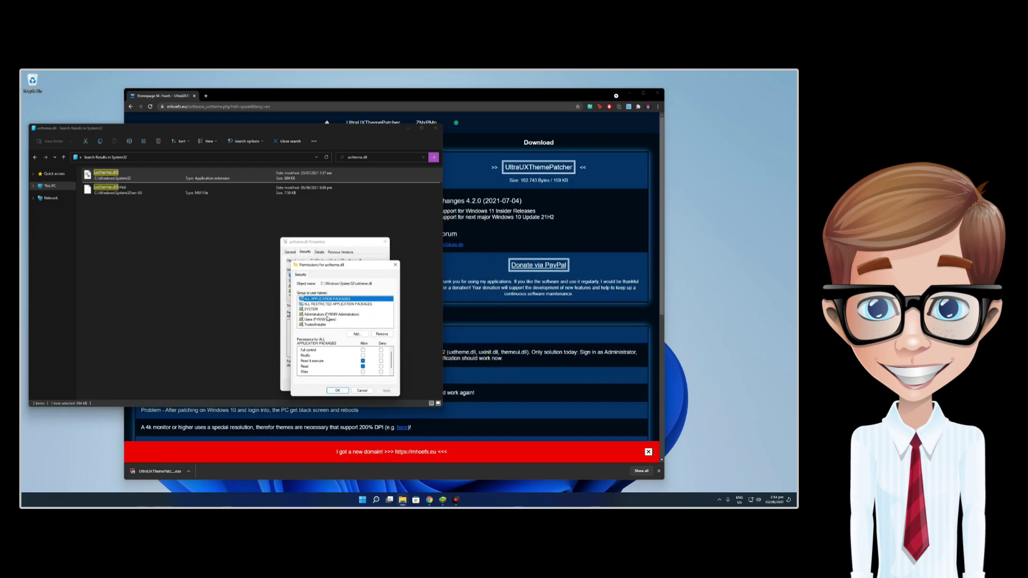
pyautogui.click(343, 315)
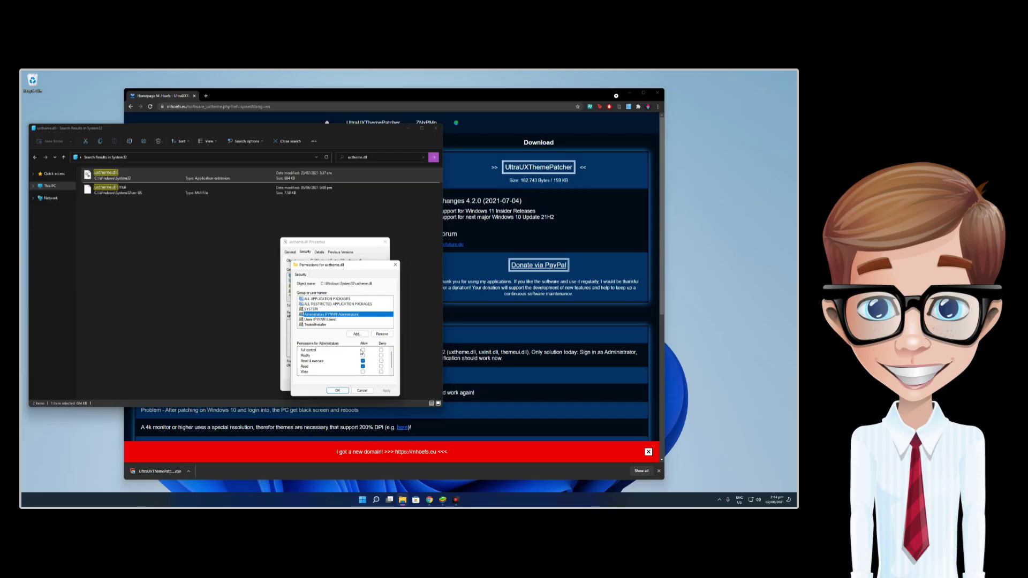
pyautogui.click(363, 351)
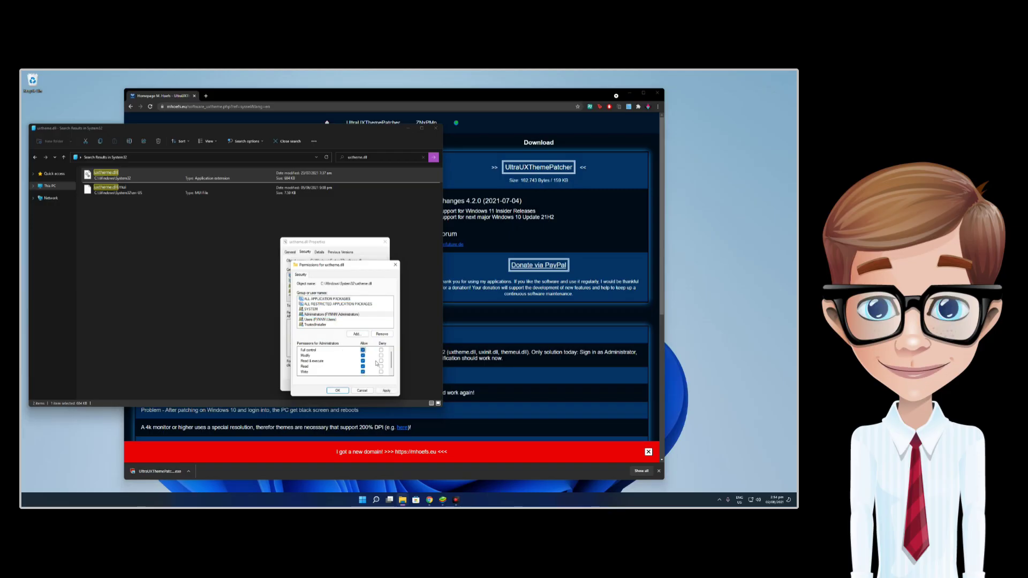
pyautogui.click(387, 392)
pyautogui.click(432, 309)
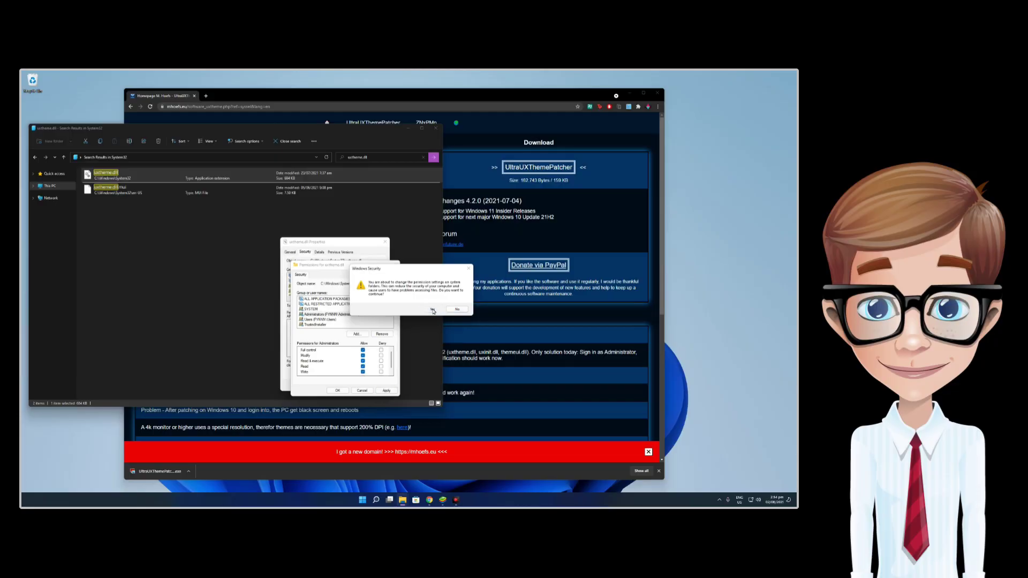
pyautogui.click(337, 392)
pyautogui.click(333, 292)
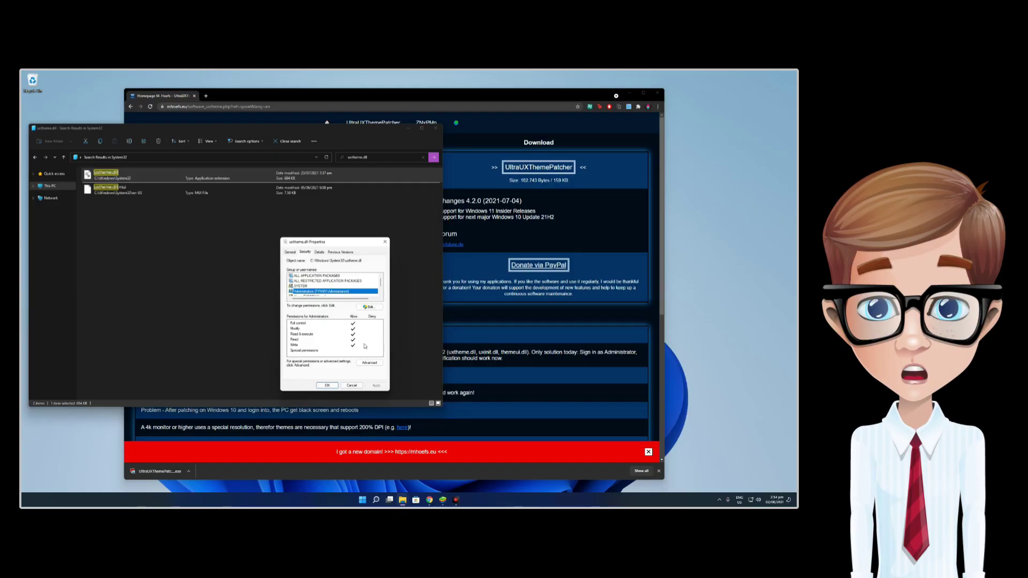
pyautogui.click(327, 385)
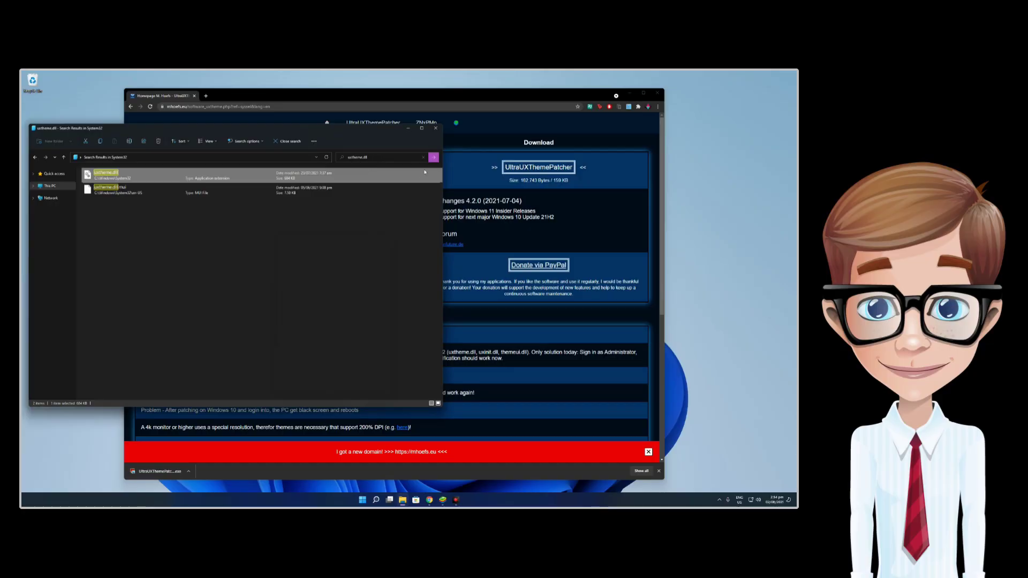
# Replace the System32 search with uxinit.dll and select the matching file
pyautogui.click(422, 160)
pyautogui.click(423, 157)
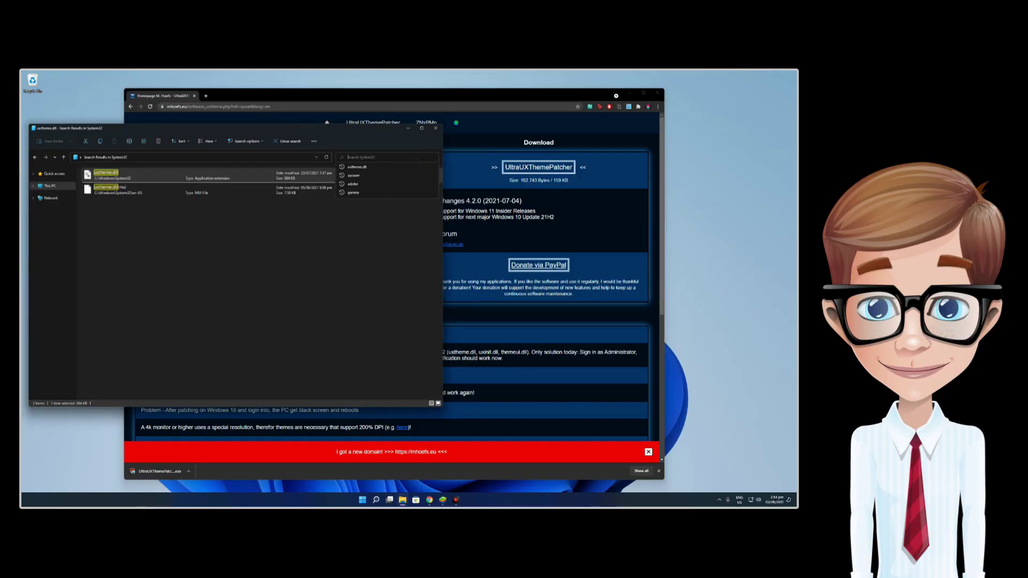
pyautogui.write('uxinit.dll')
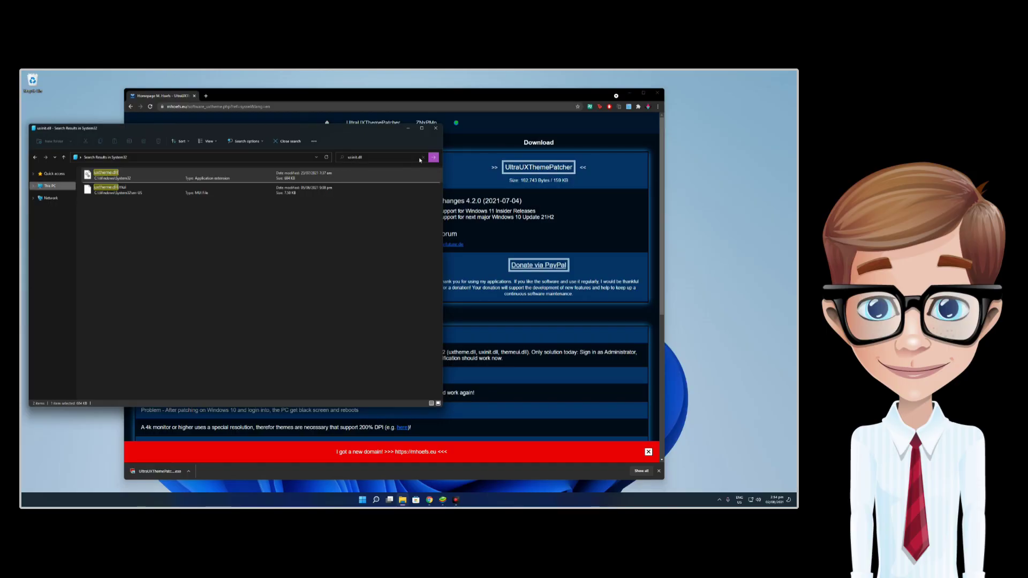
pyautogui.press('Return')
pyautogui.click(138, 176)
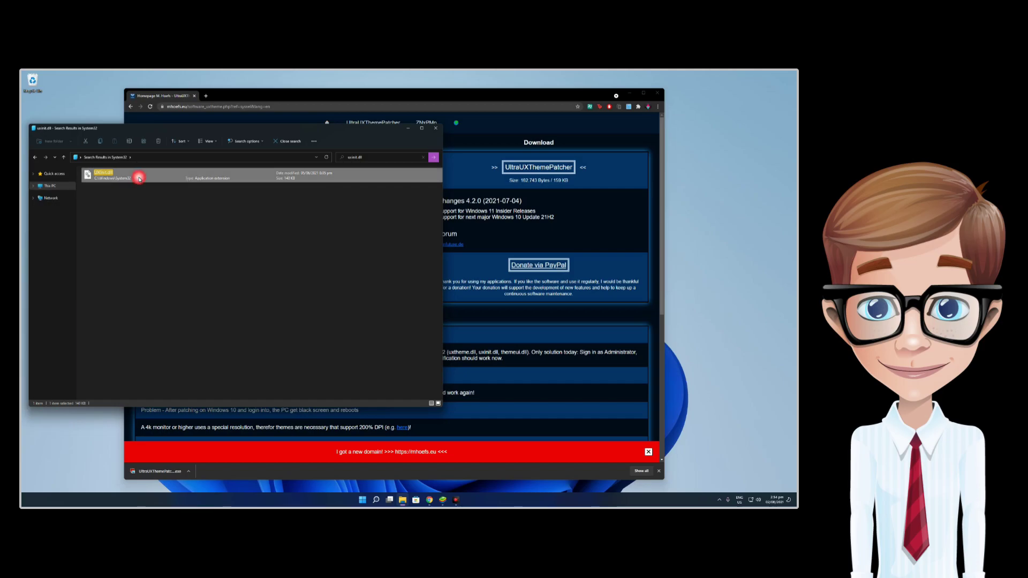
# Open the advanced security settings of the uxinit.dll file in System32
pyautogui.rightClick(139, 178)
pyautogui.click(162, 247)
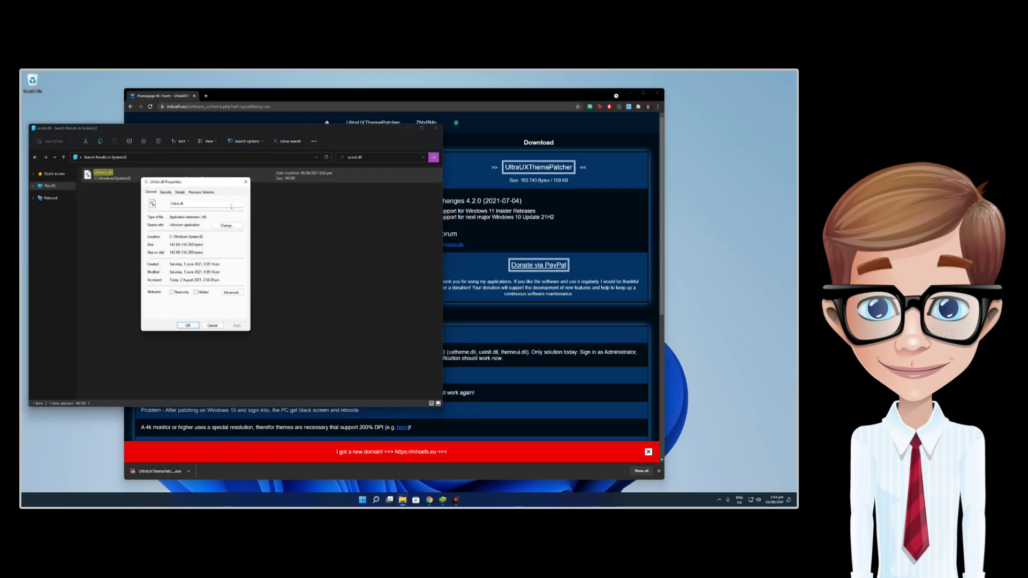
pyautogui.click(170, 192)
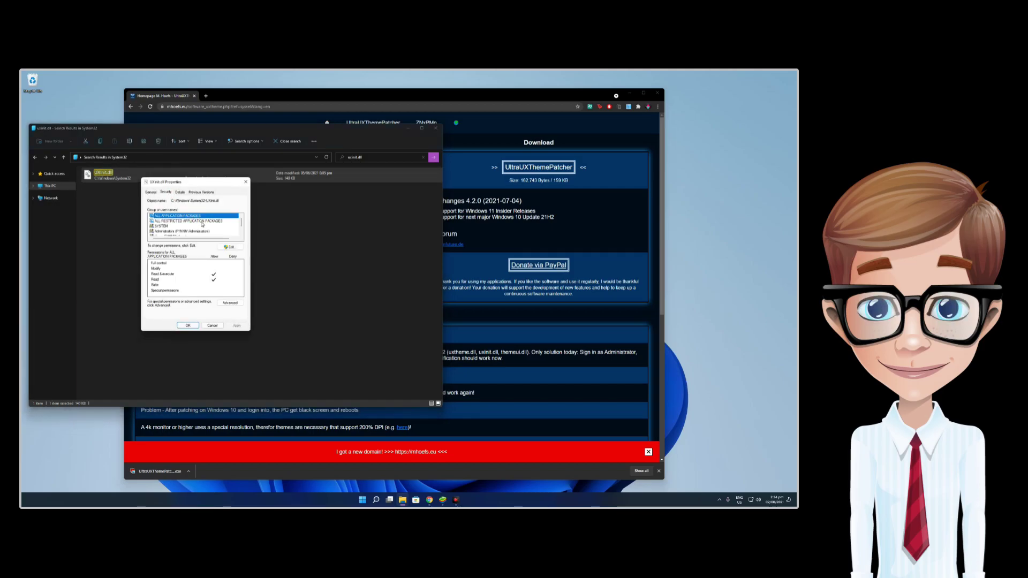
pyautogui.click(230, 303)
# Change the owner of uxinit.dll to the Administrators group, apply the change and close the advanced security settings
pyautogui.click(367, 231)
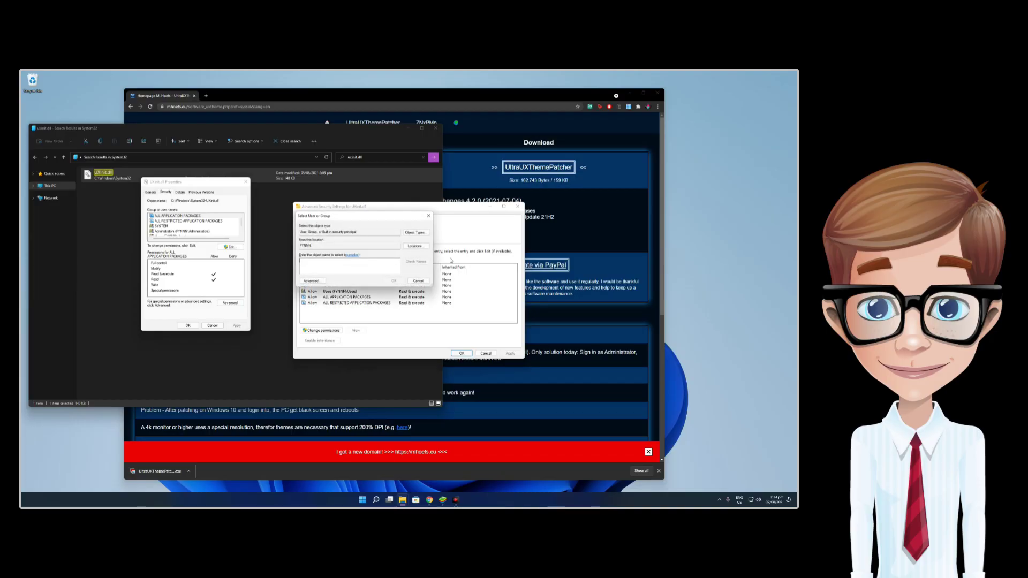
pyautogui.click(312, 281)
pyautogui.click(438, 282)
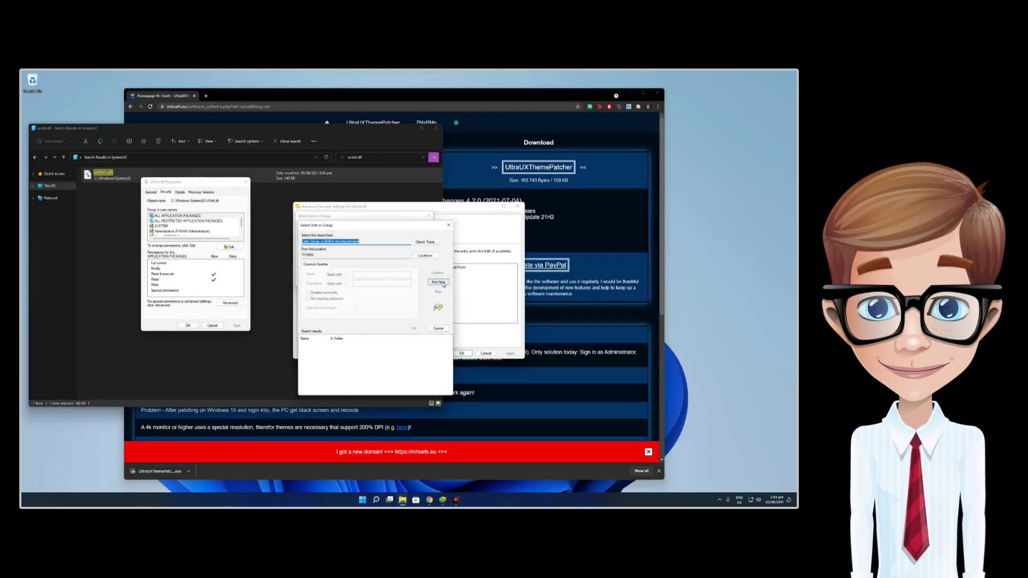
pyautogui.click(391, 357)
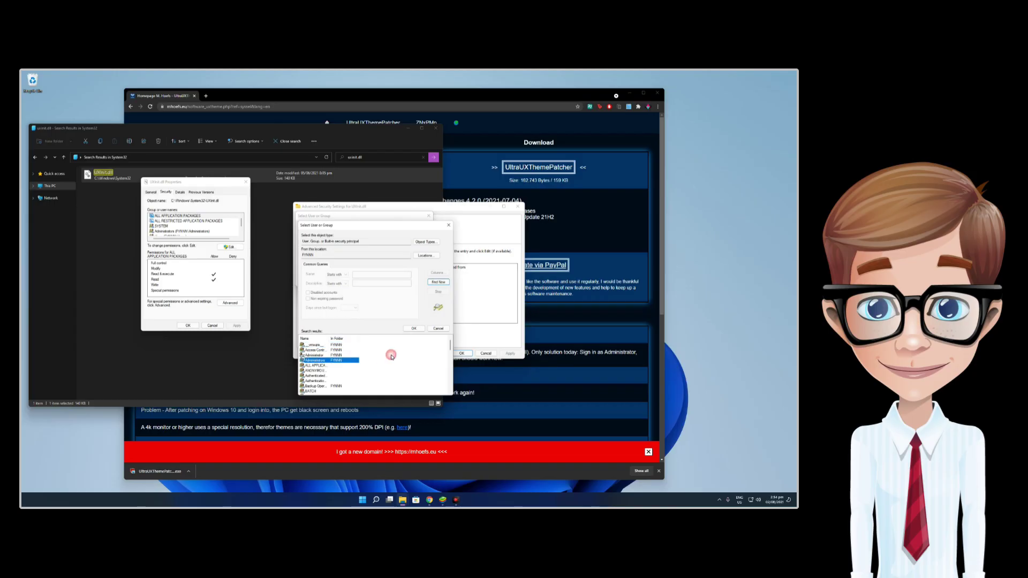
pyautogui.click(414, 328)
pyautogui.click(392, 281)
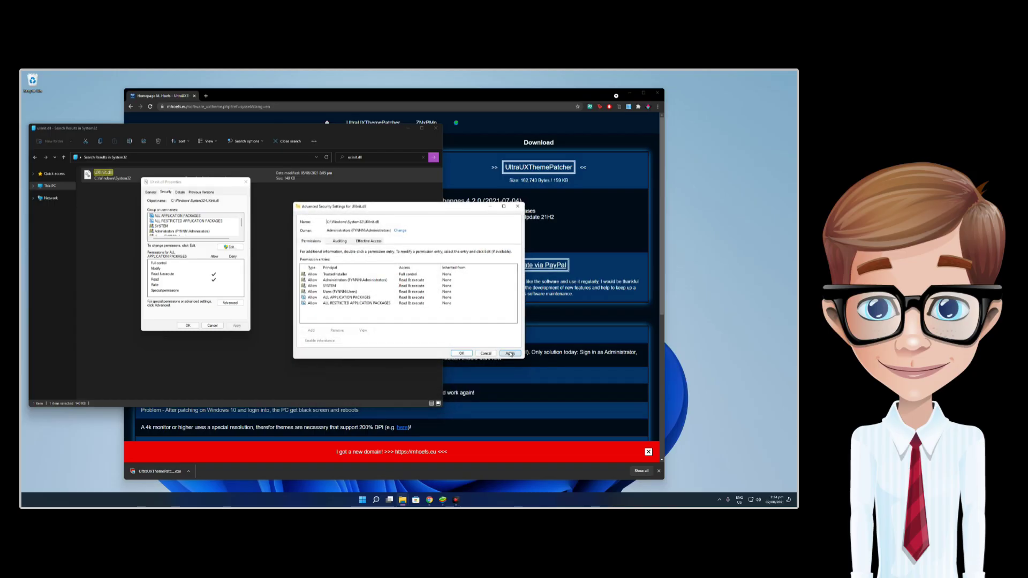
pyautogui.click(511, 354)
pyautogui.click(458, 310)
pyautogui.click(462, 354)
# Allow the Administrators group Full control over uxinit.dll, accept the system file permission change and close the file's properties
pyautogui.click(193, 231)
pyautogui.click(230, 247)
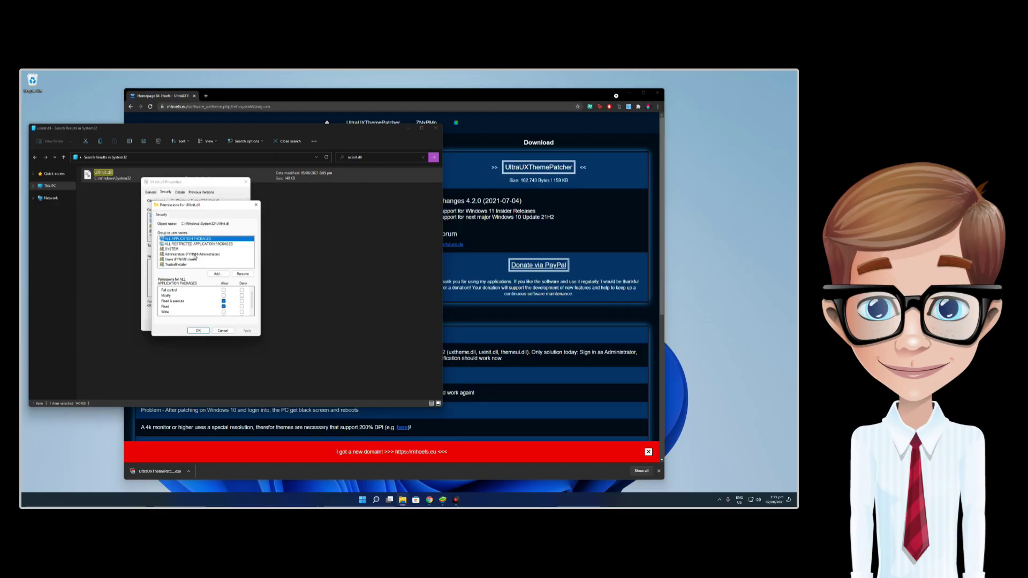
pyautogui.click(195, 255)
pyautogui.click(224, 290)
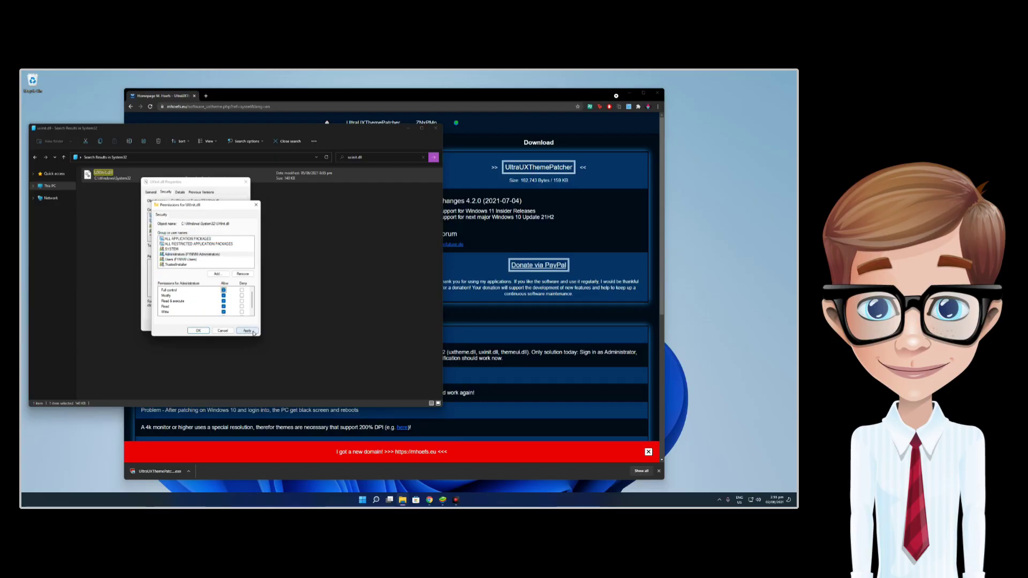
pyautogui.click(247, 331)
pyautogui.click(432, 309)
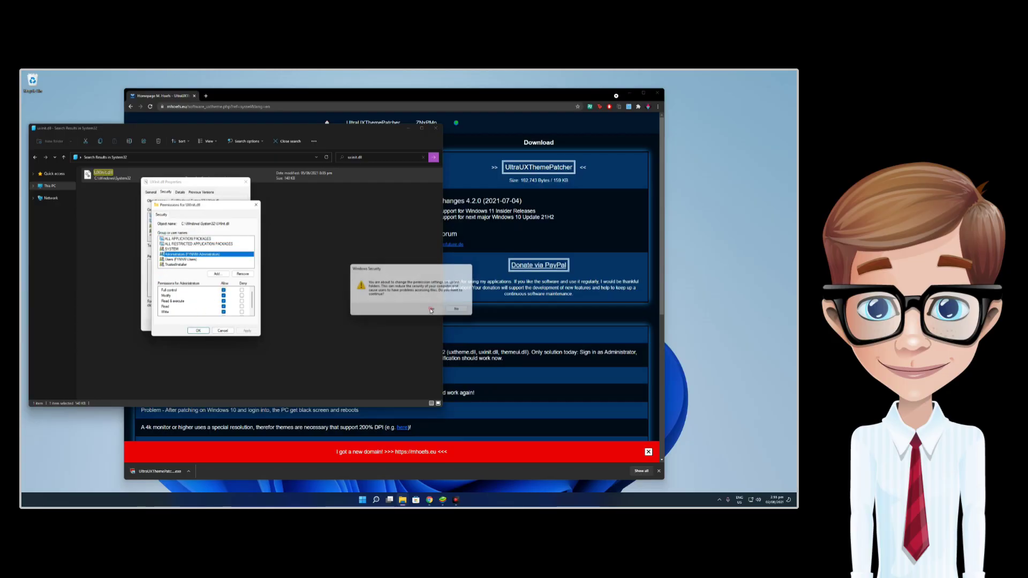
pyautogui.click(198, 330)
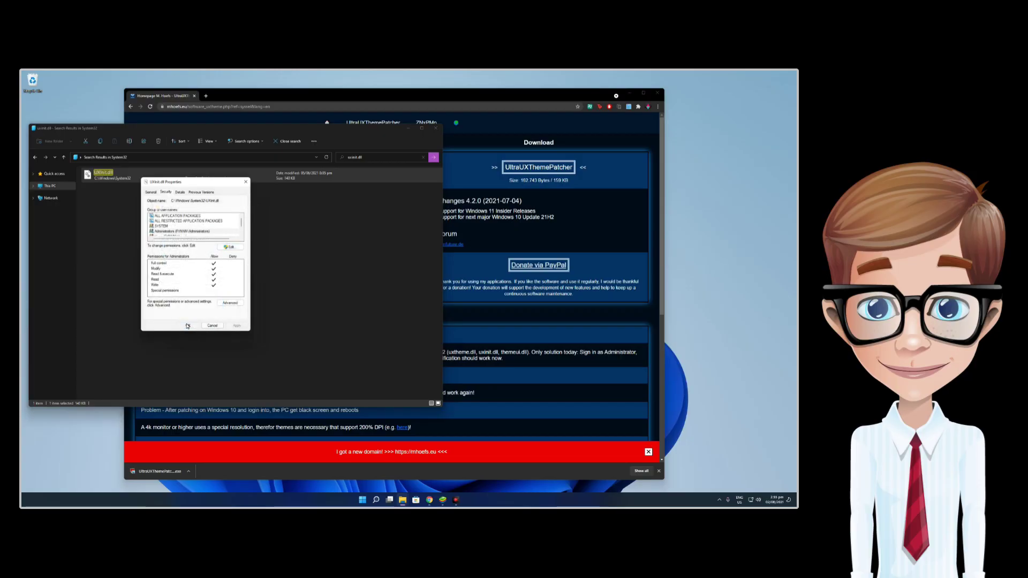
pyautogui.click(188, 325)
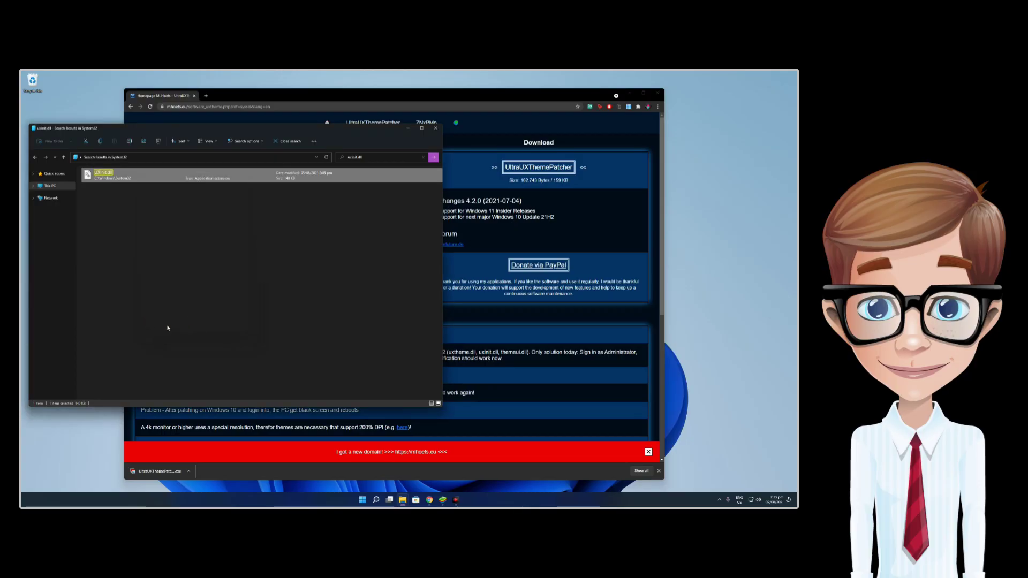
# Replace the System32 search with themeui.dll
pyautogui.click(332, 255)
pyautogui.click(427, 158)
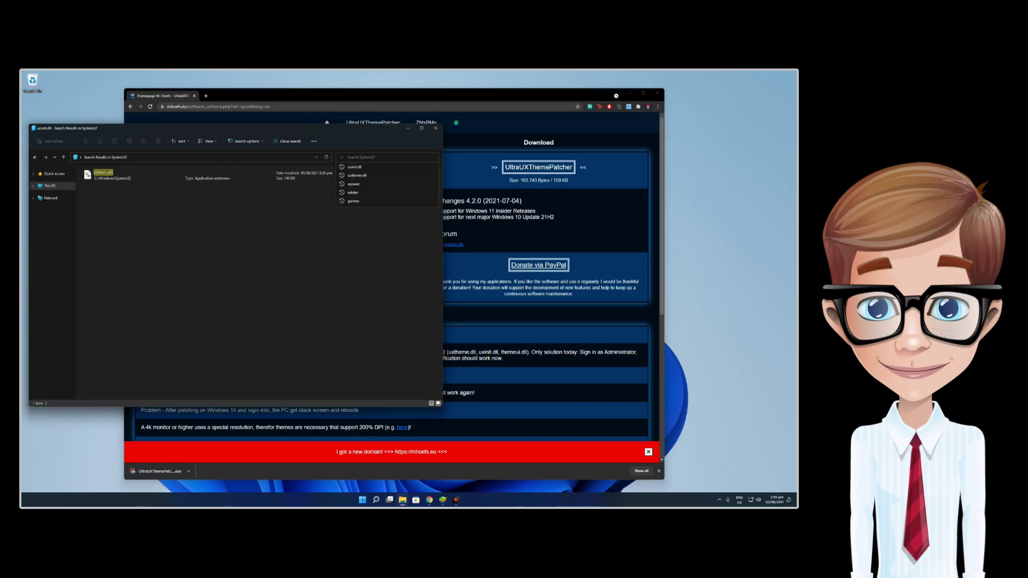
pyautogui.write('th')
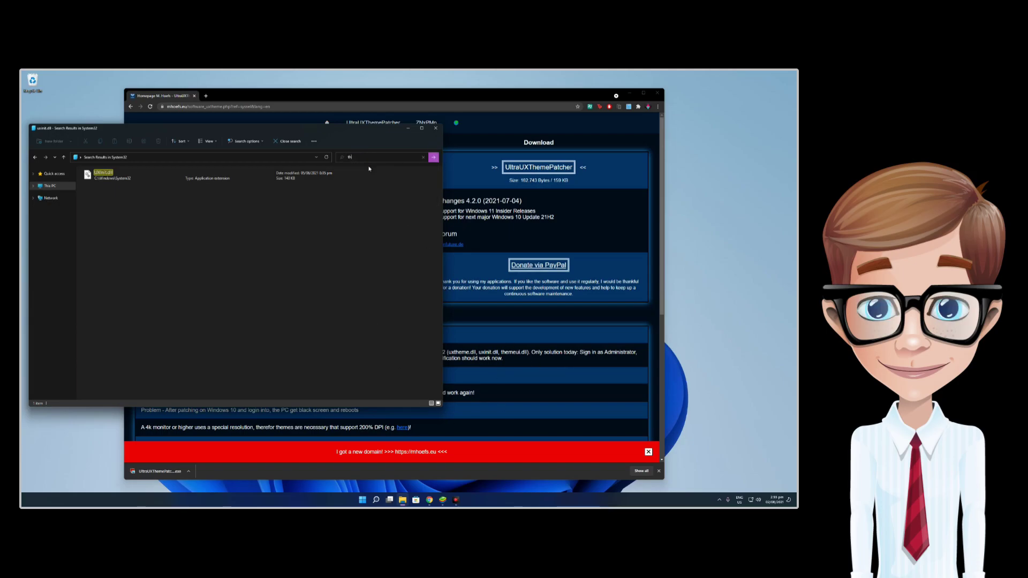
pyautogui.write('emeui.dll')
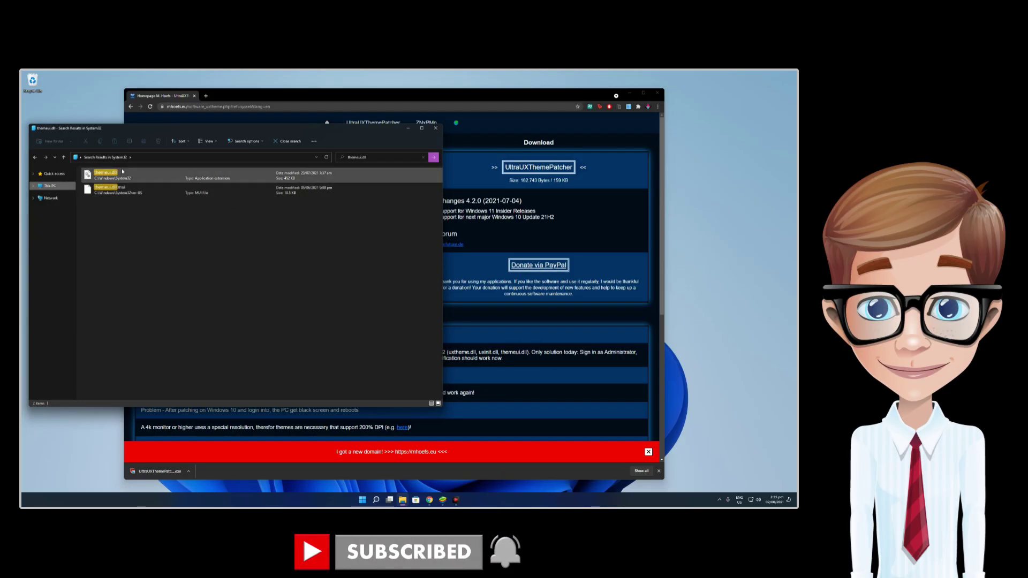
# Open the advanced security settings of the themeui.dll file in System32
pyautogui.rightClick(137, 175)
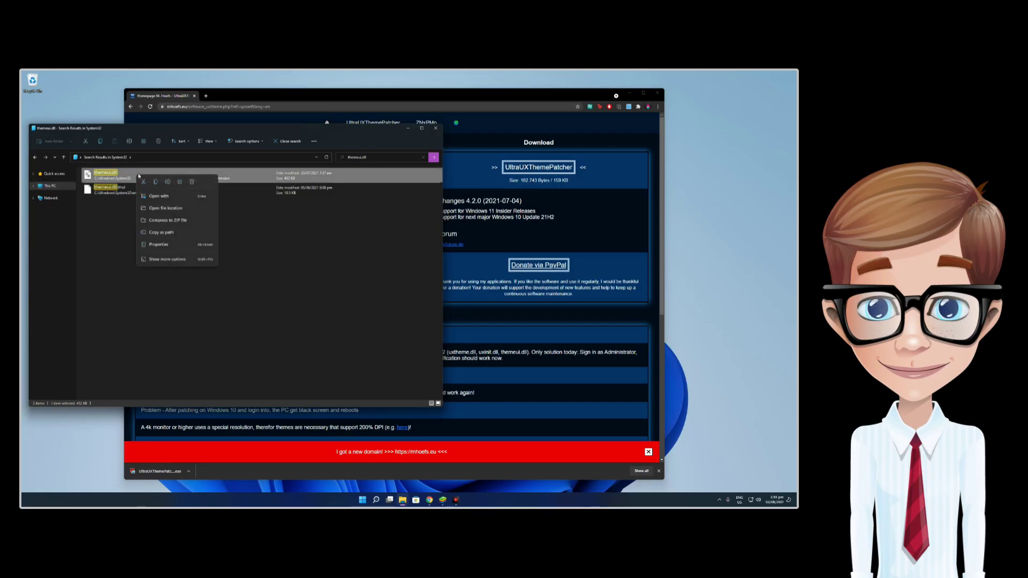
pyautogui.click(159, 244)
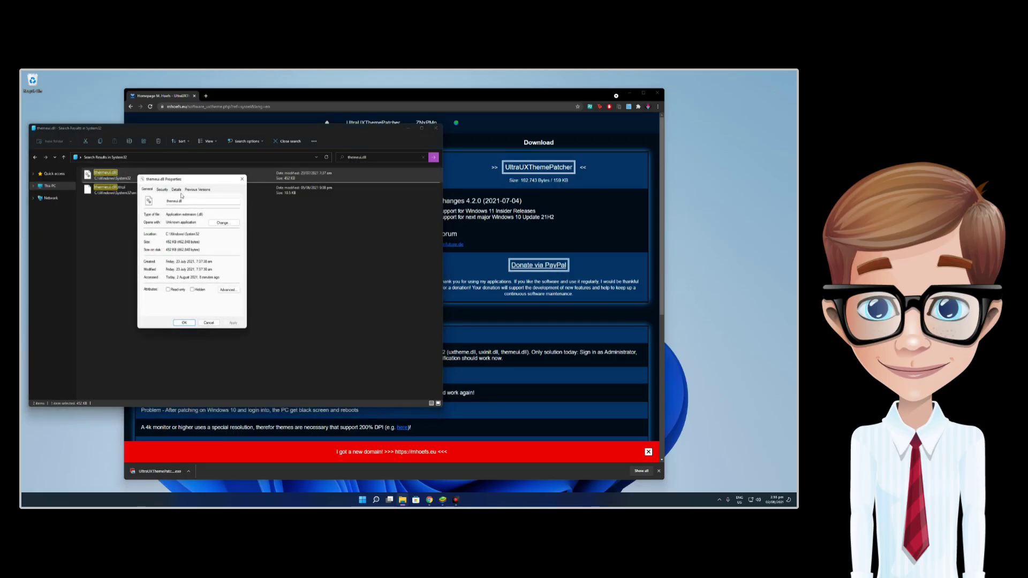
pyautogui.click(162, 189)
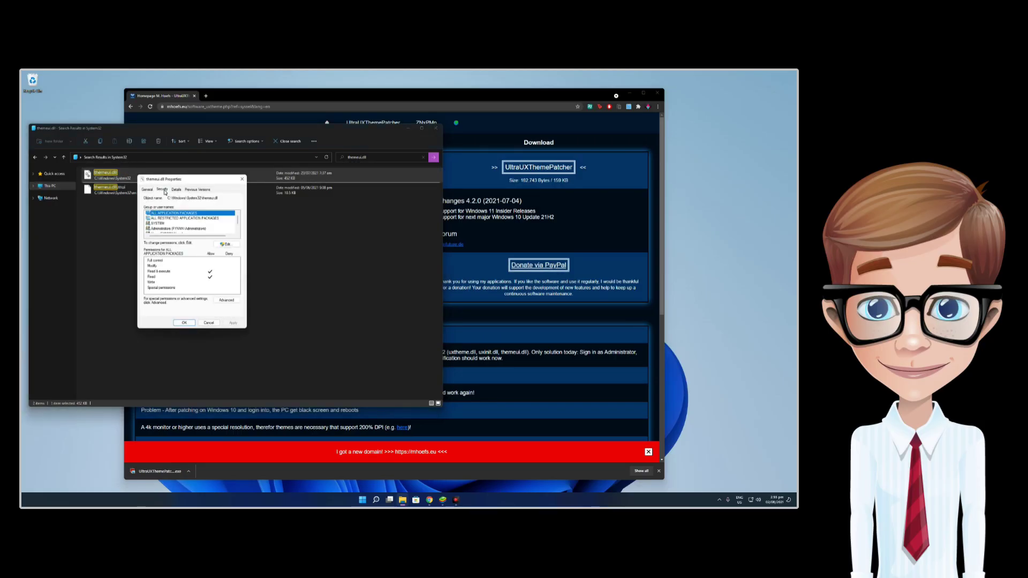
pyautogui.click(226, 300)
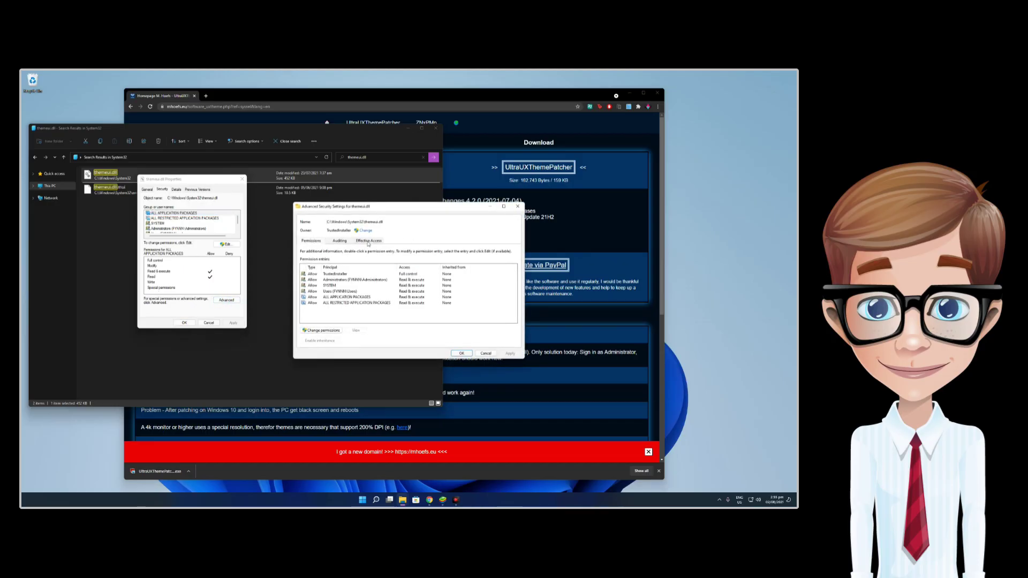
# Change the owner of themeui.dll to the Administrators group, apply the change and close the advanced security settings
pyautogui.click(368, 232)
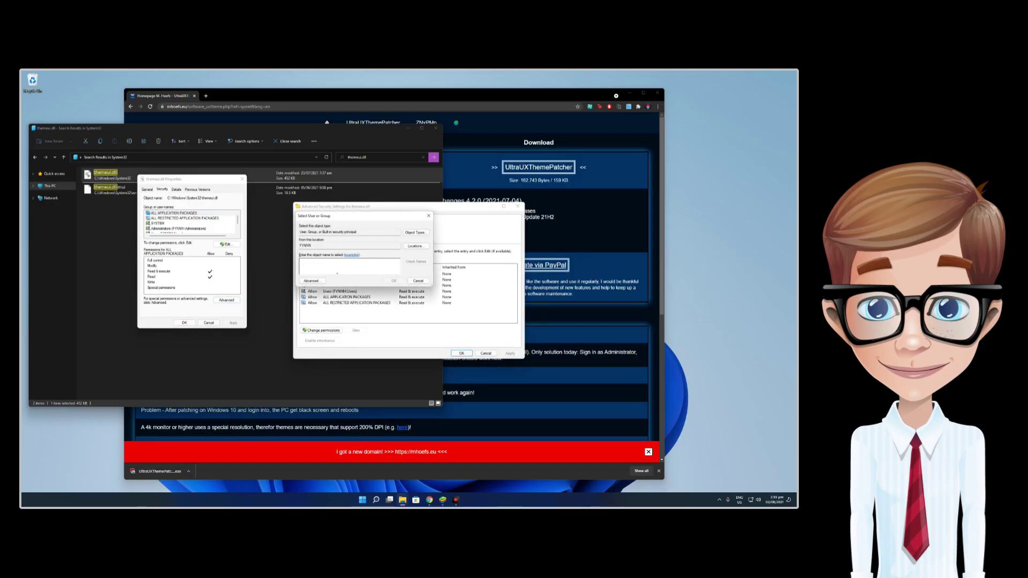
pyautogui.click(311, 280)
pyautogui.click(438, 283)
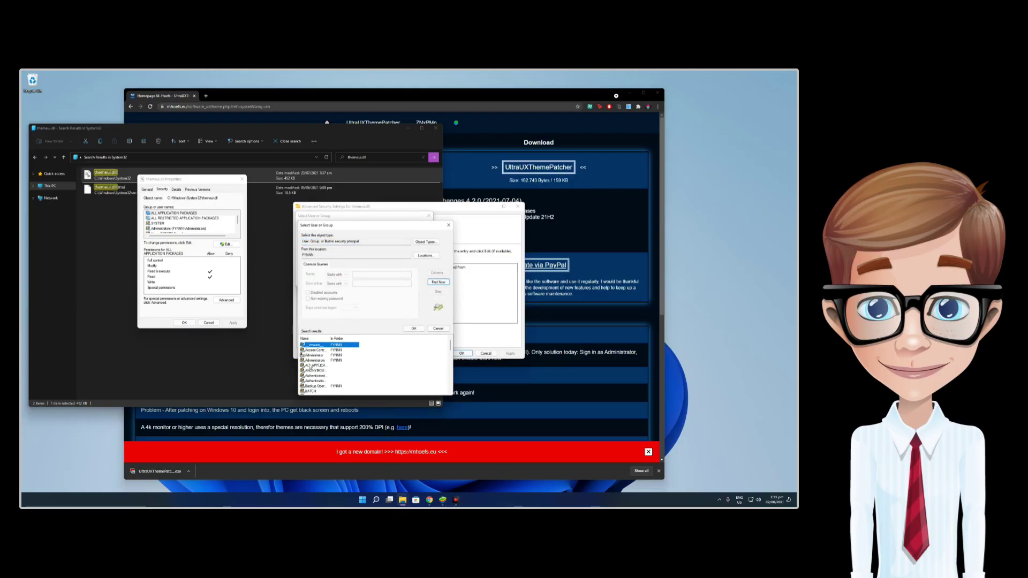
pyautogui.click(322, 361)
pyautogui.click(416, 329)
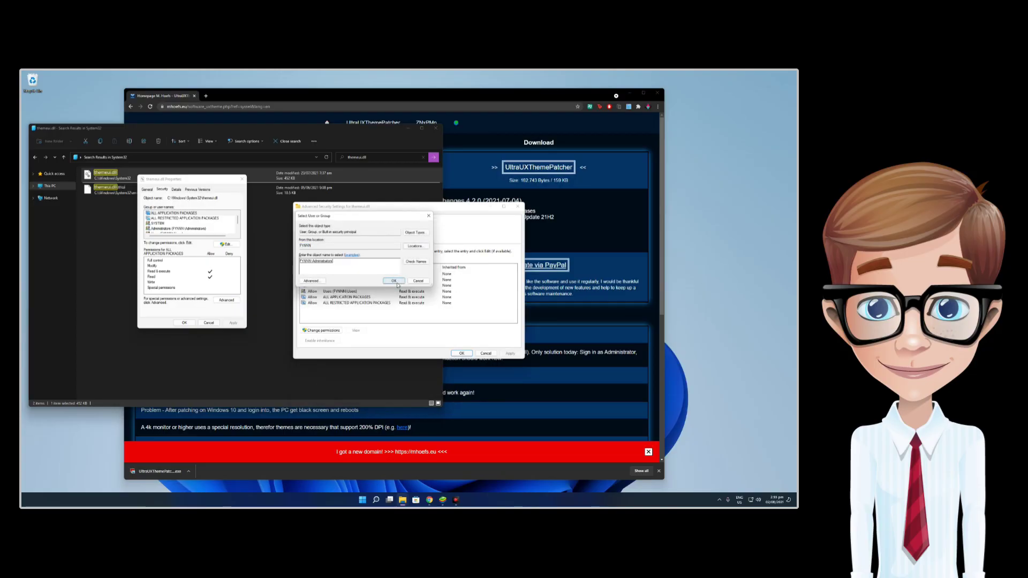
pyautogui.click(394, 280)
pyautogui.click(510, 354)
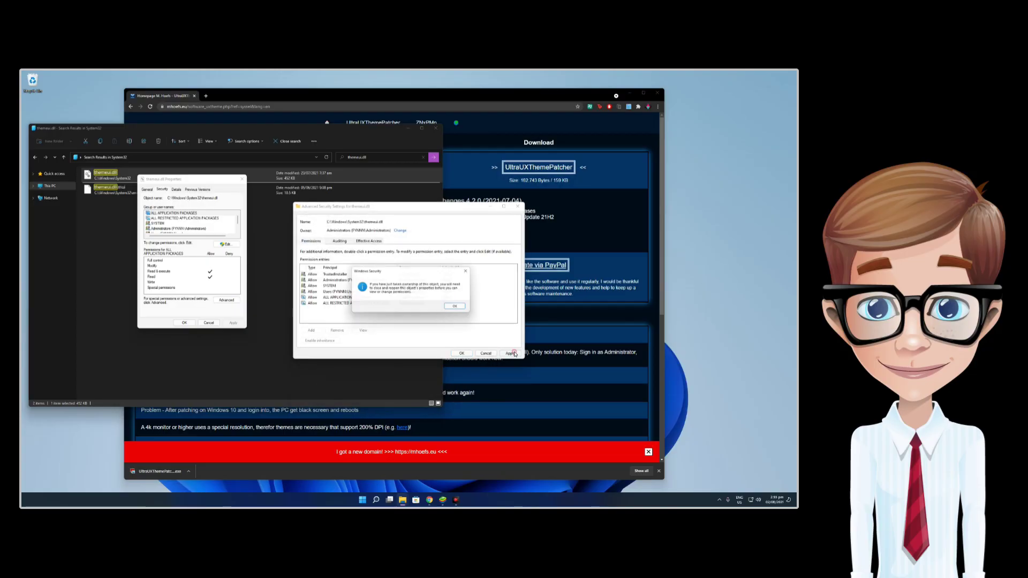
pyautogui.click(456, 307)
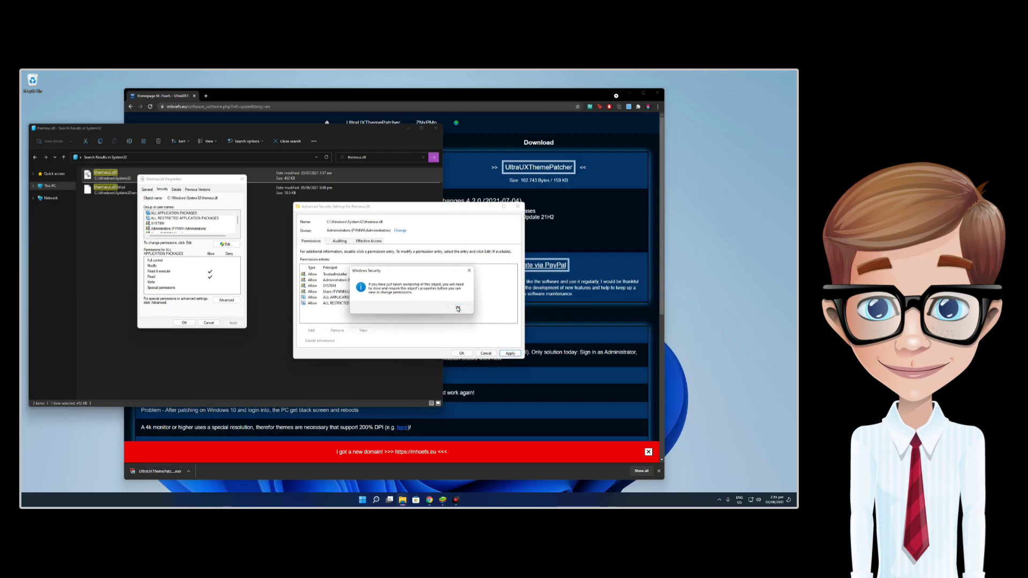
pyautogui.click(462, 354)
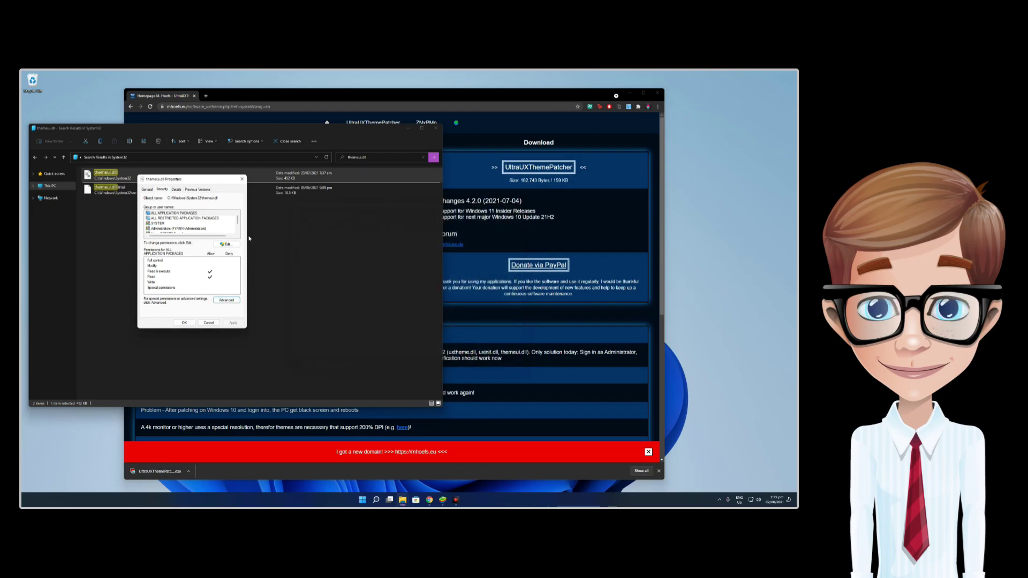
# Allow the Administrators group Full control over themeui.dll, accept the system file permission change and close the file's properties
pyautogui.click(226, 244)
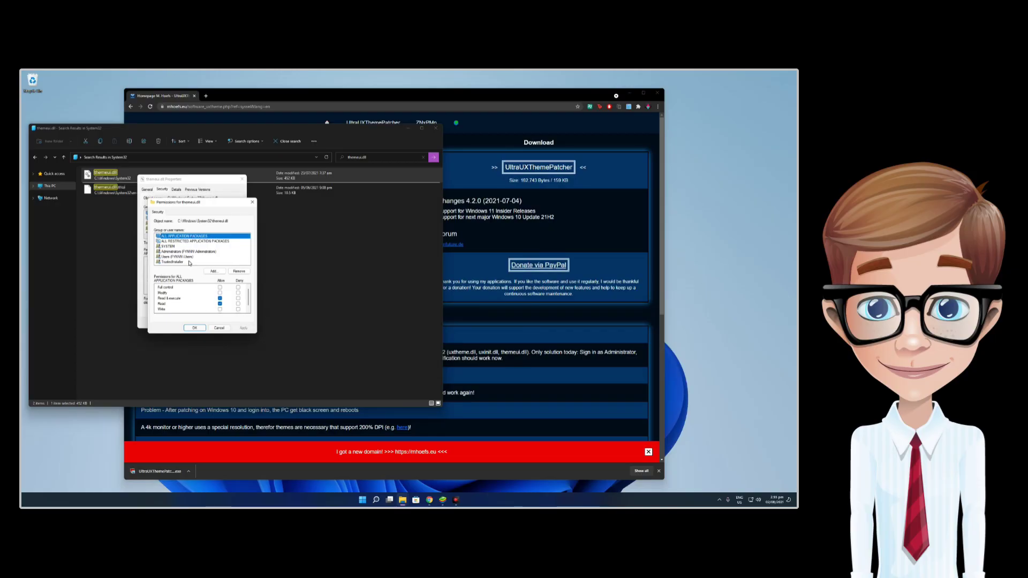
pyautogui.click(188, 252)
pyautogui.click(220, 287)
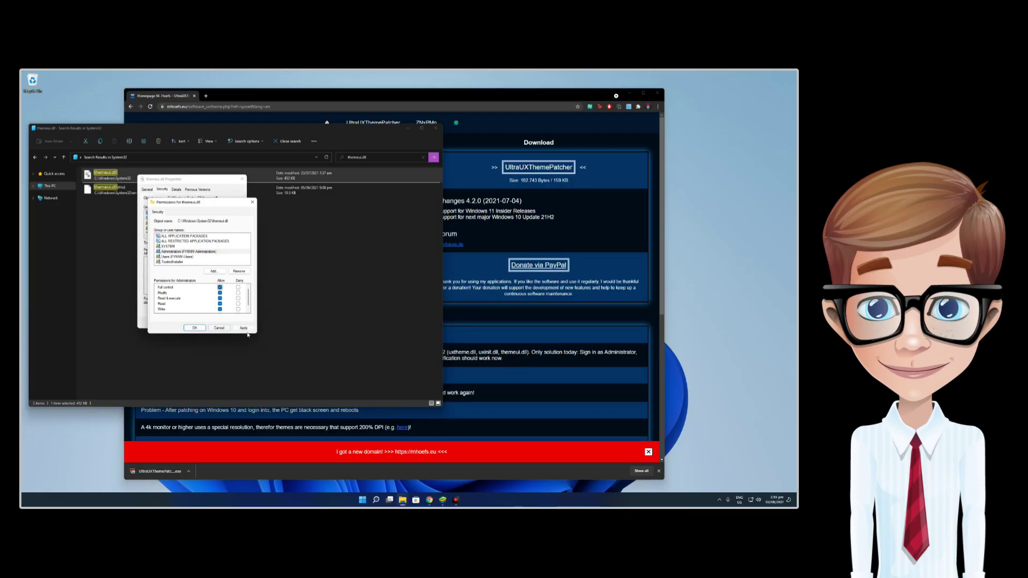
pyautogui.click(252, 328)
pyautogui.click(431, 310)
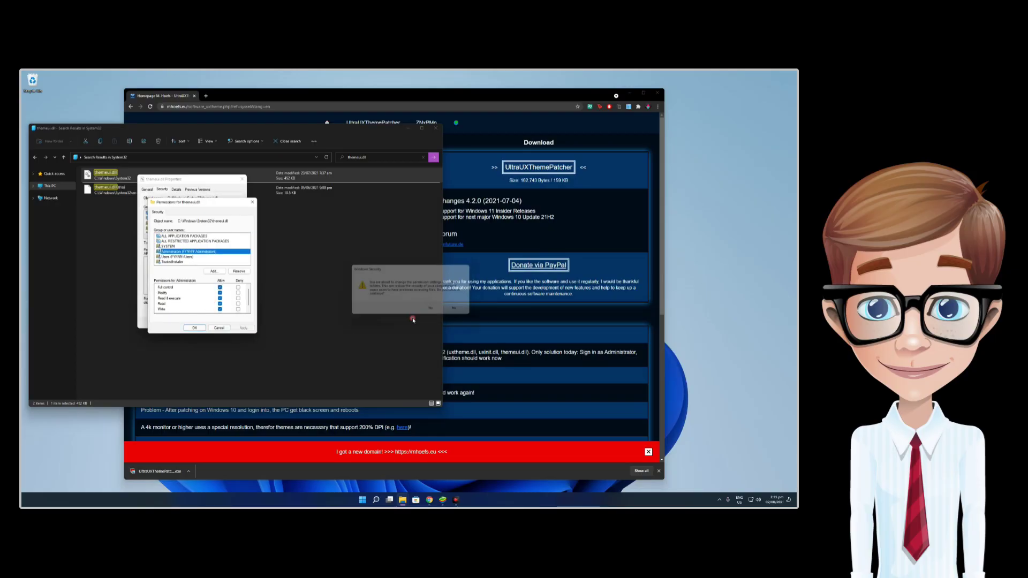
pyautogui.click(195, 328)
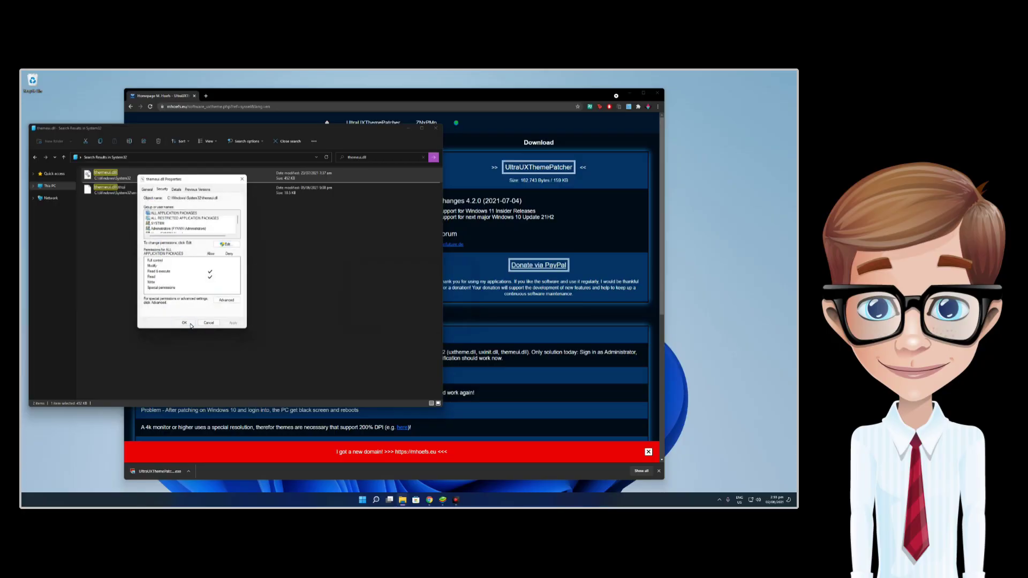
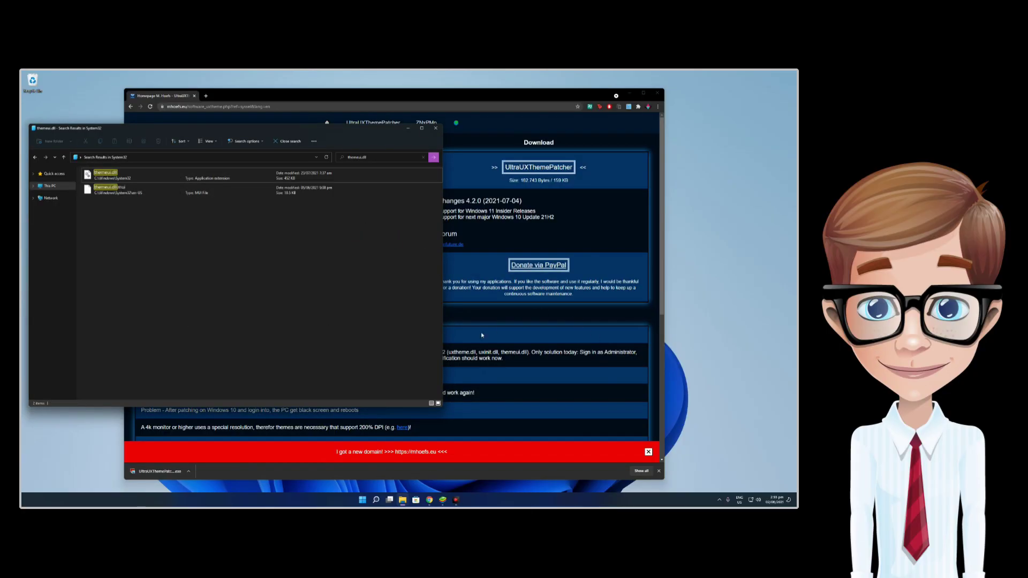
# Run the downloaded UltraUXThemePatcher installer up to its license agreement, clearing the System32 and browser windows off the desktop
pyautogui.click(436, 129)
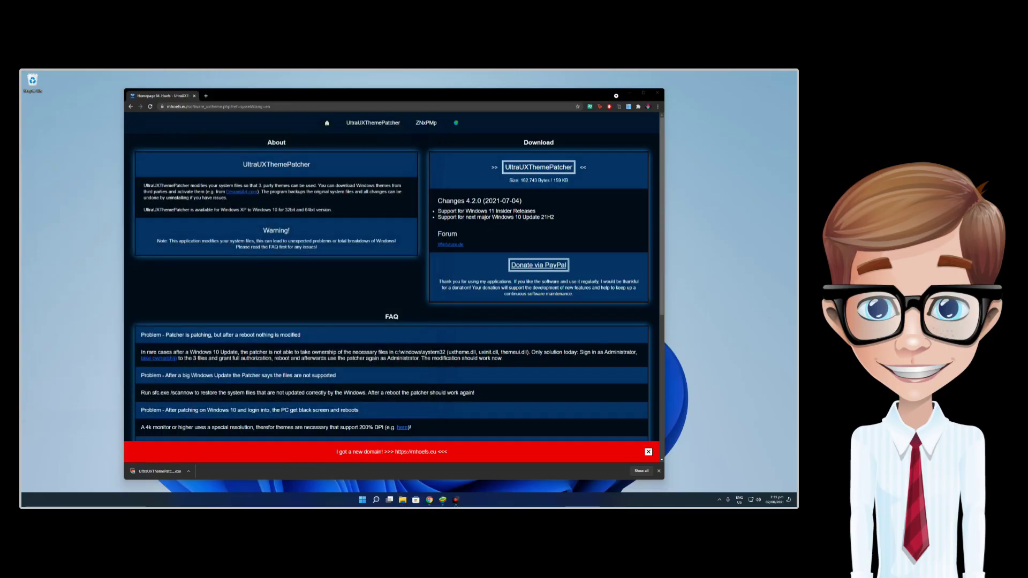
pyautogui.click(170, 473)
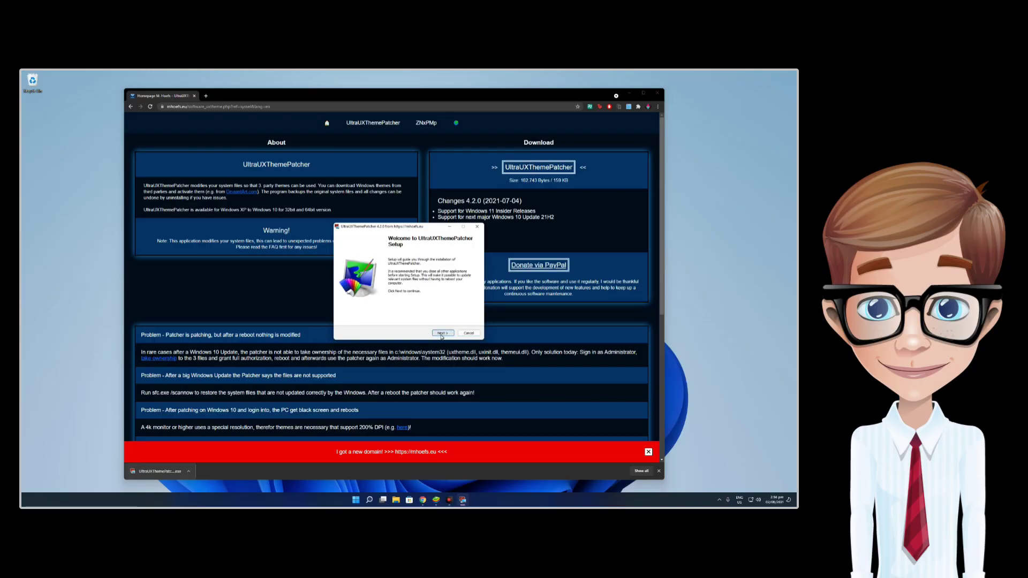
pyautogui.click(442, 333)
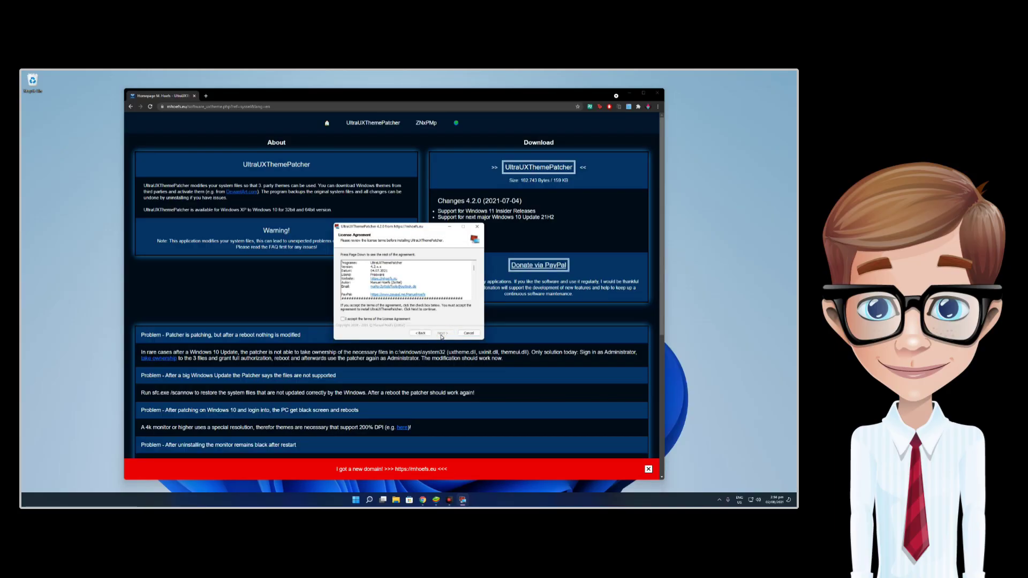
pyautogui.click(632, 94)
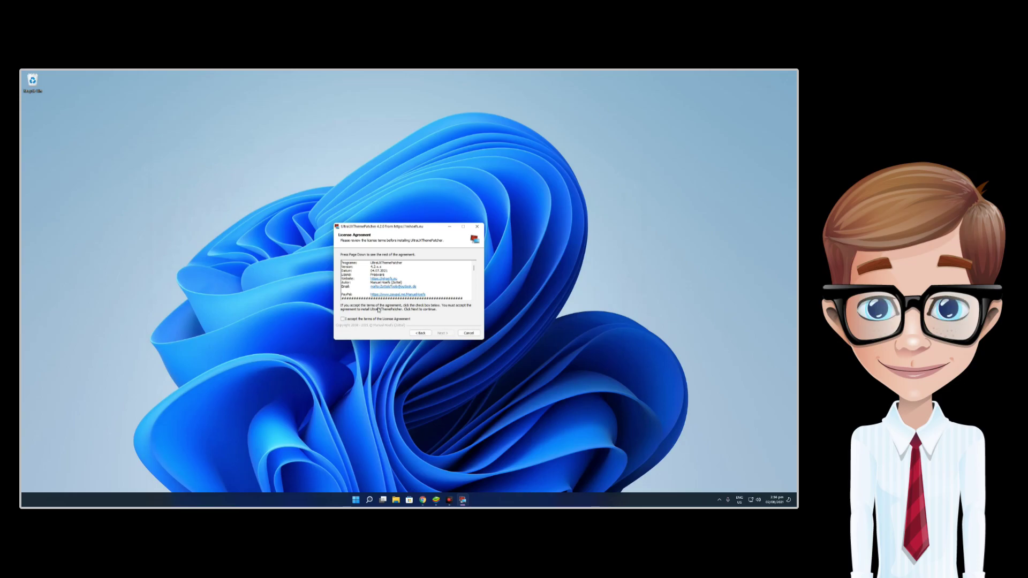
# Accept the license agreement, install UltraUXThemePatcher and highlight the reboot line in the installation log
pyautogui.click(384, 320)
pyautogui.click(443, 333)
pyautogui.click(443, 333)
pyautogui.click(443, 334)
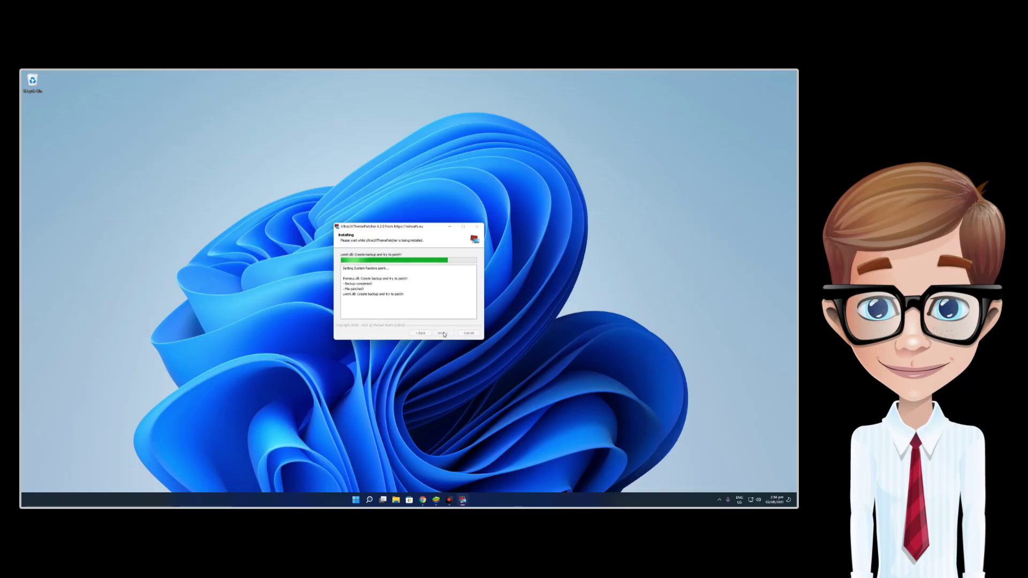
pyautogui.click(399, 305)
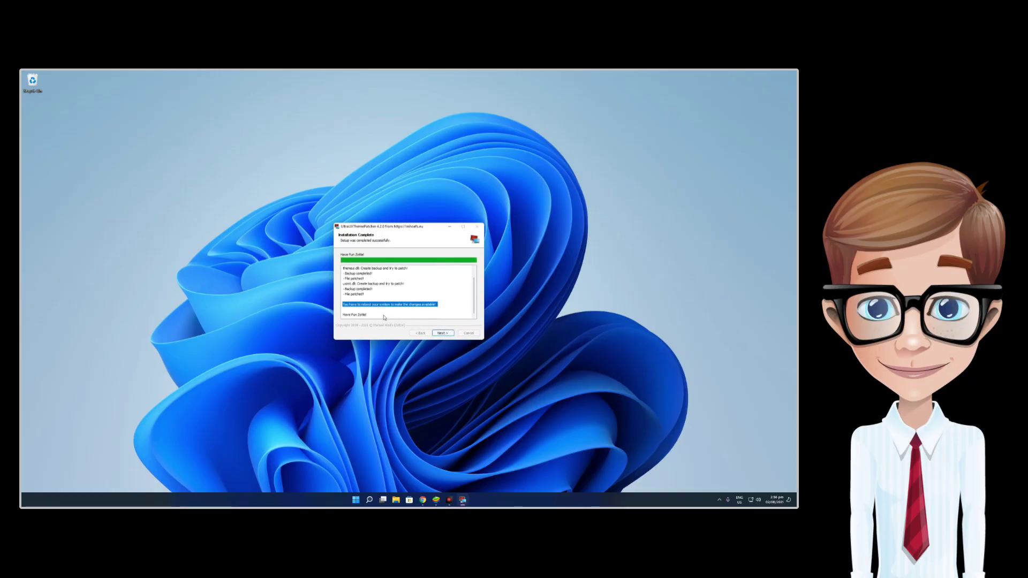
# Advance the UltraUXThemePatcher setup past the completed installation and the PayPal donation page
pyautogui.click(443, 334)
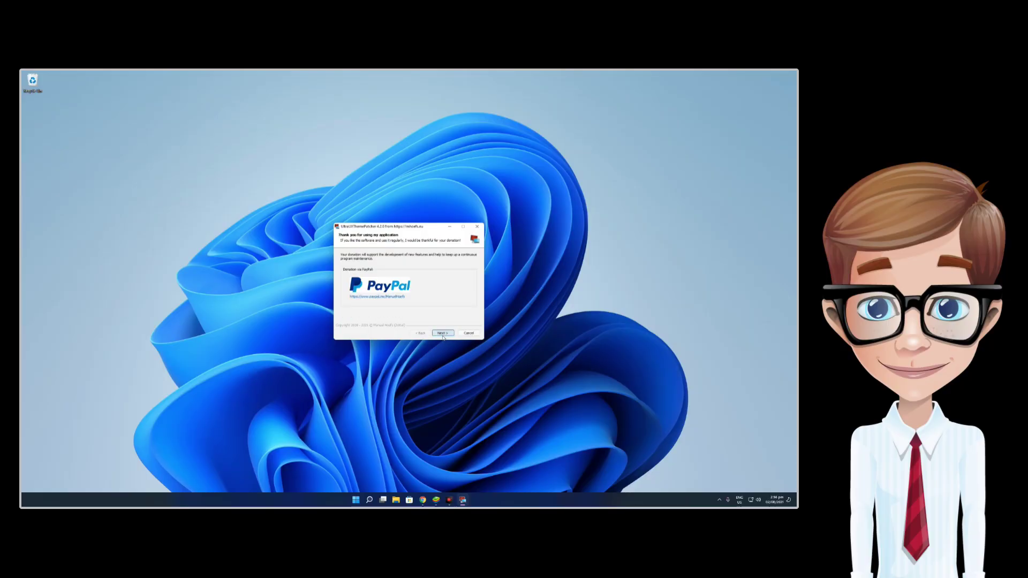
pyautogui.click(443, 334)
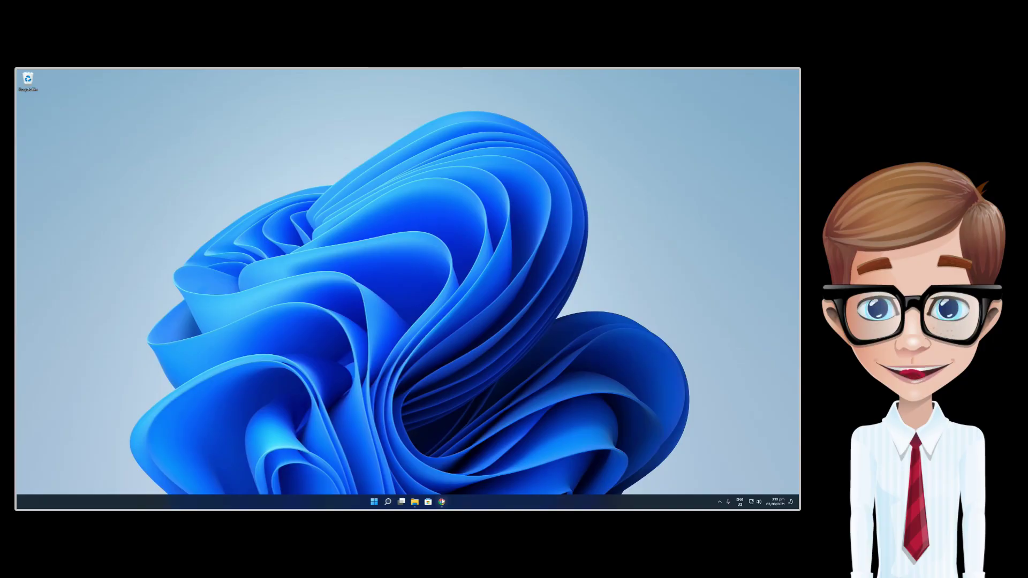
# Switch to the browser and download the BIB3 for Windows theme from its DeviantArt page
pyautogui.hotkey('alt', 'Tab')
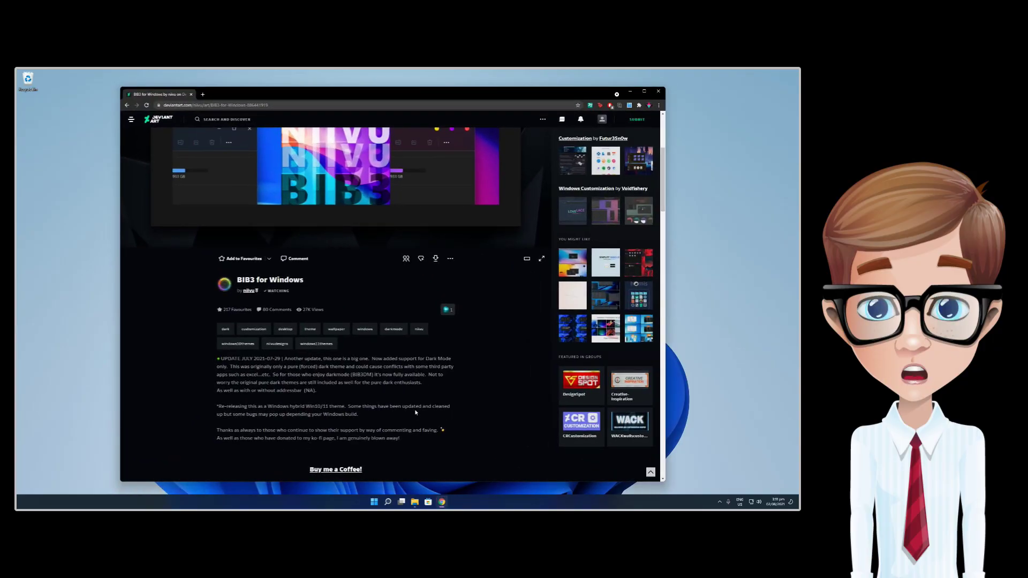
pyautogui.scroll(1, 442, 412)
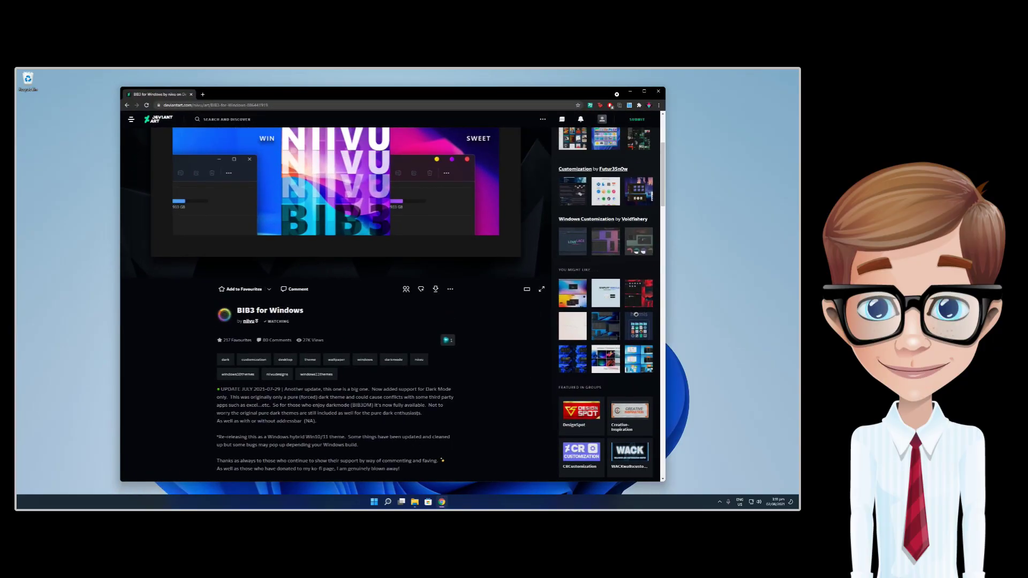
pyautogui.scroll(1, 443, 412)
pyautogui.scroll(1, 415, 413)
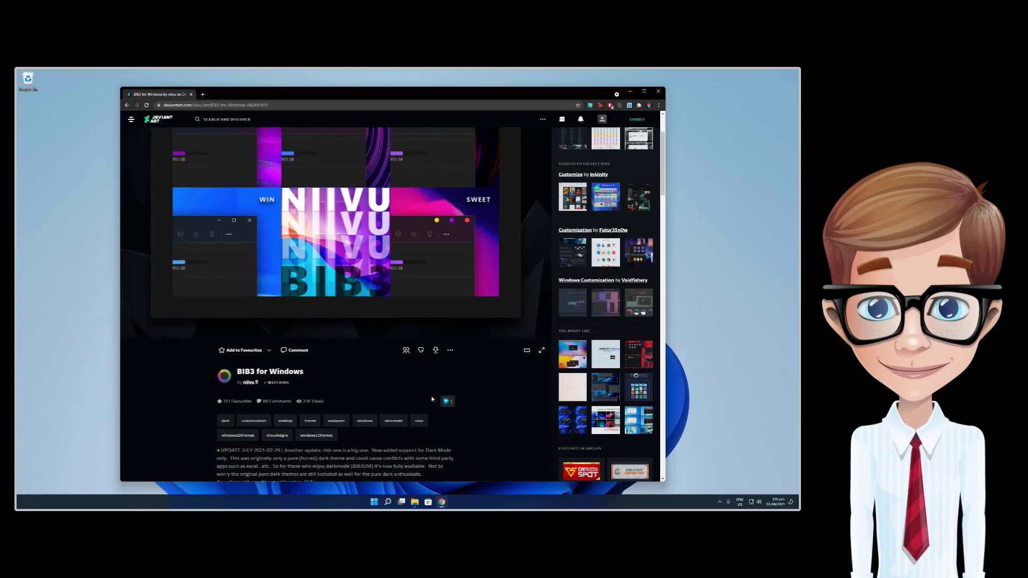
pyautogui.click(437, 350)
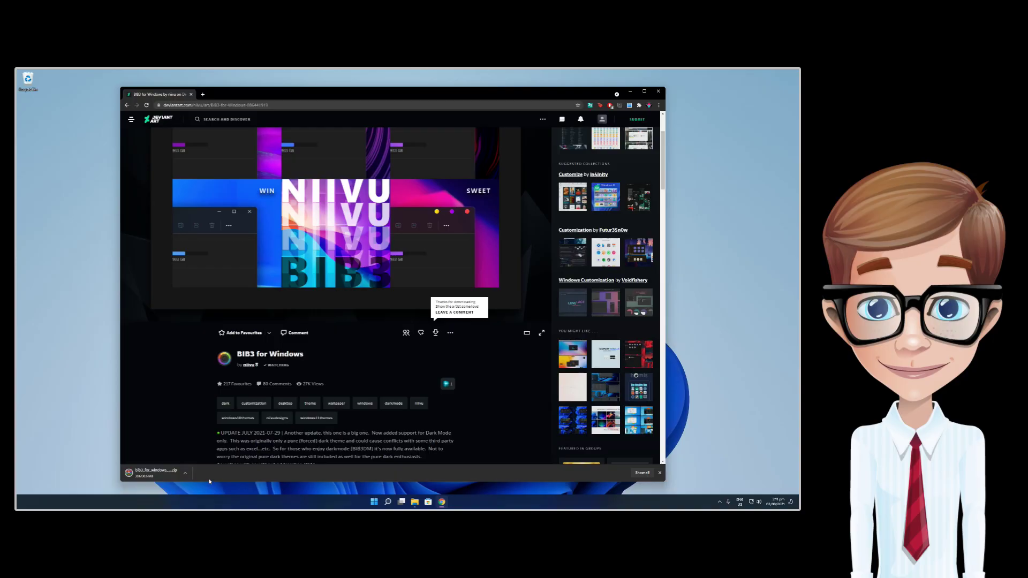
# Open the downloaded BIB3 archive, extract its theme folder to the desktop and place it below the Recycle Bin
pyautogui.click(149, 472)
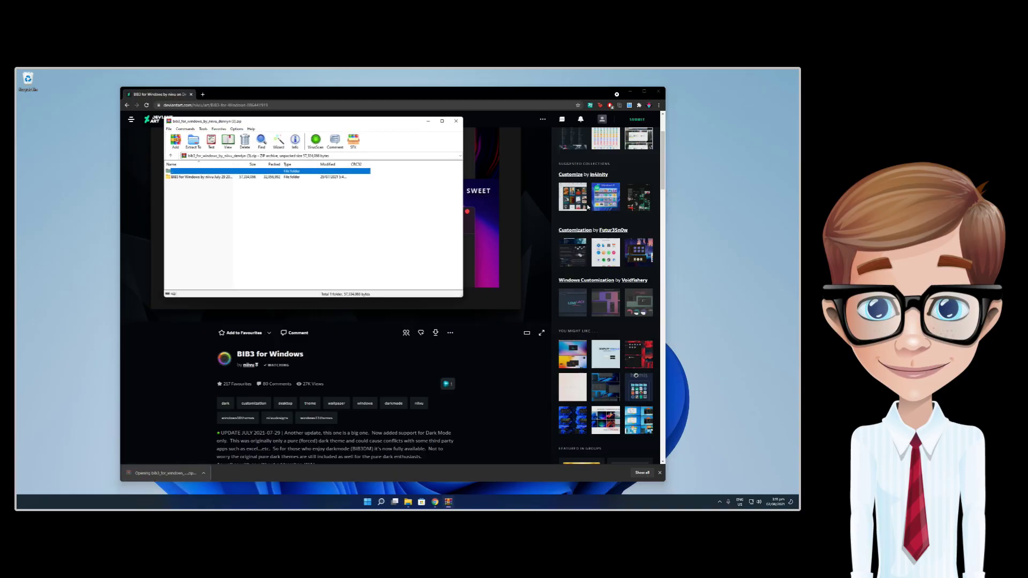
pyautogui.click(633, 94)
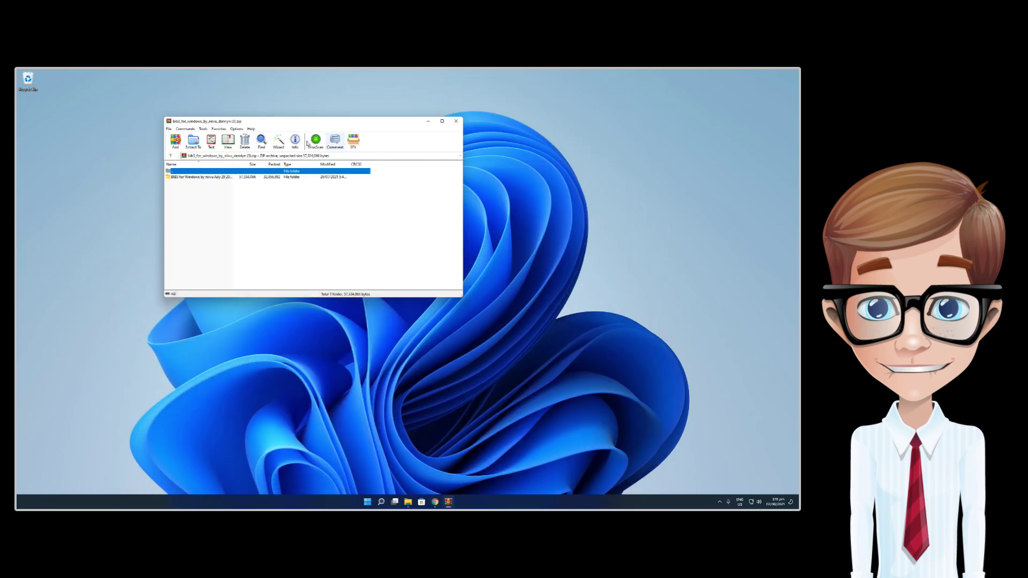
pyautogui.click(175, 178)
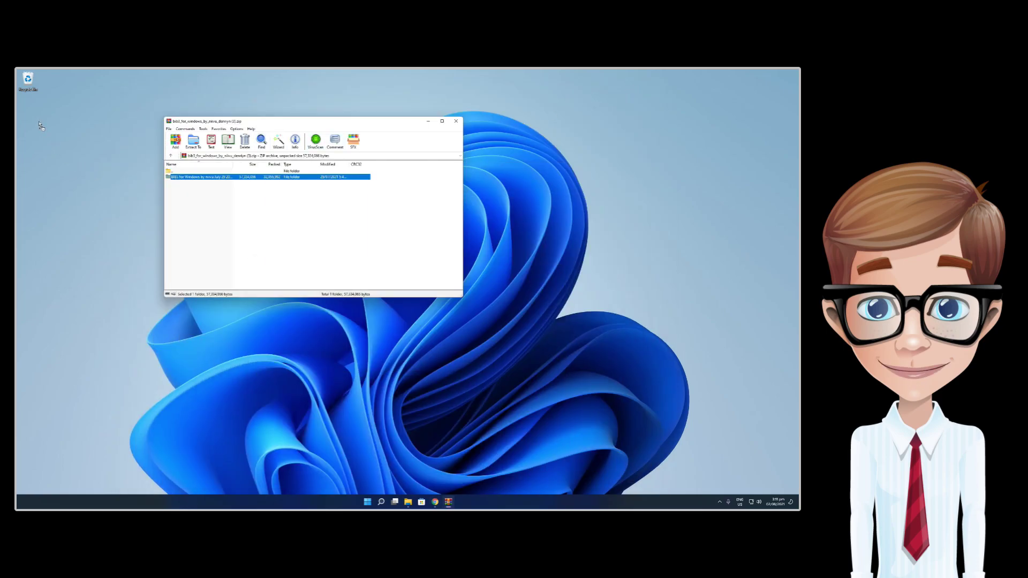
pyautogui.moveTo(40, 125); pyautogui.dragTo(42, 127)
pyautogui.click(456, 121)
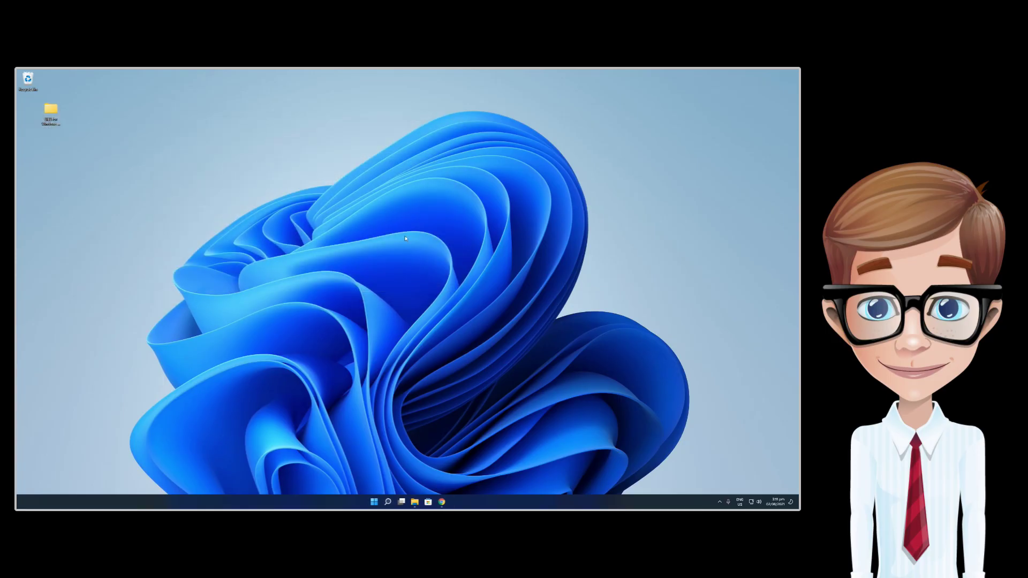
pyautogui.moveTo(44, 116); pyautogui.dragTo(24, 115)
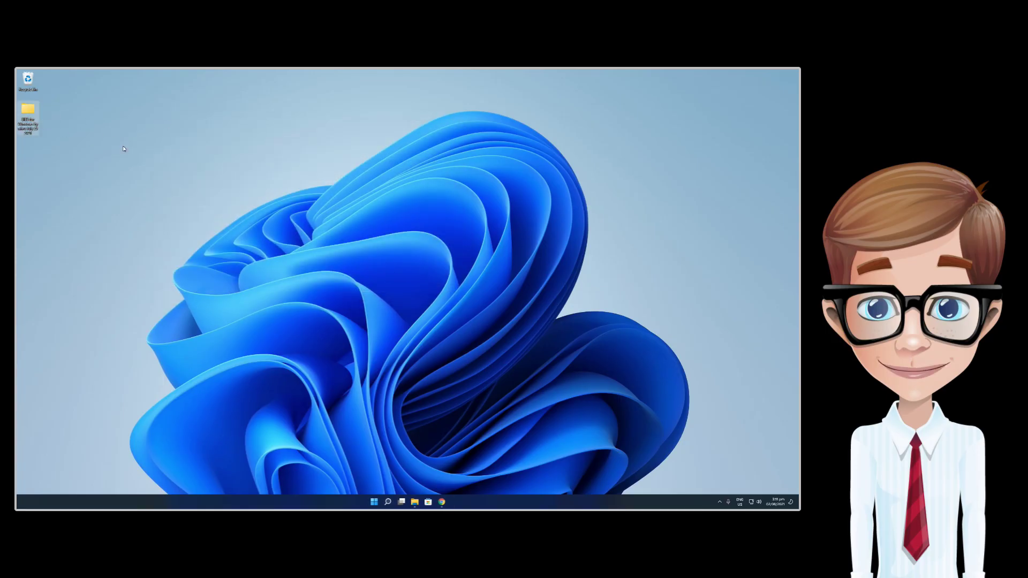
# Open the extracted BIB3 folder and go to Windows 10+11 Themes, Dark Mode only (less buggy)
pyautogui.rightClick(123, 147)
pyautogui.doubleClick(32, 119)
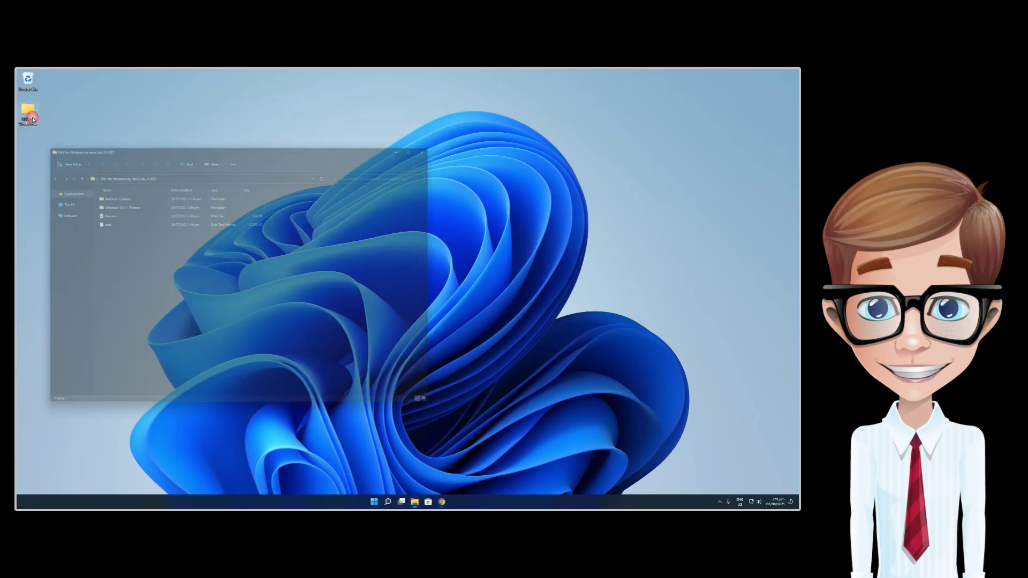
pyautogui.moveTo(240, 144); pyautogui.dragTo(366, 148)
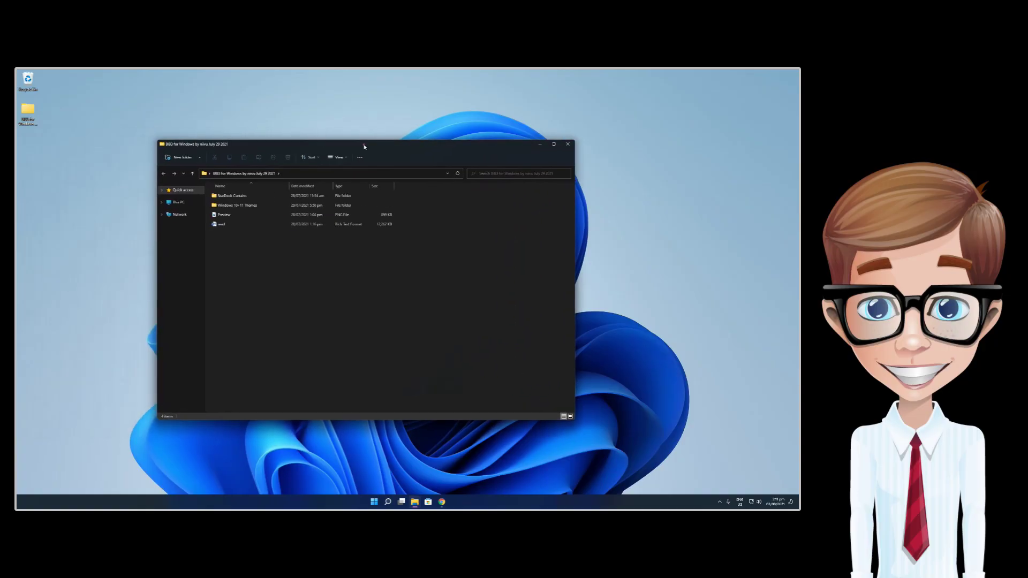
pyautogui.doubleClick(240, 207)
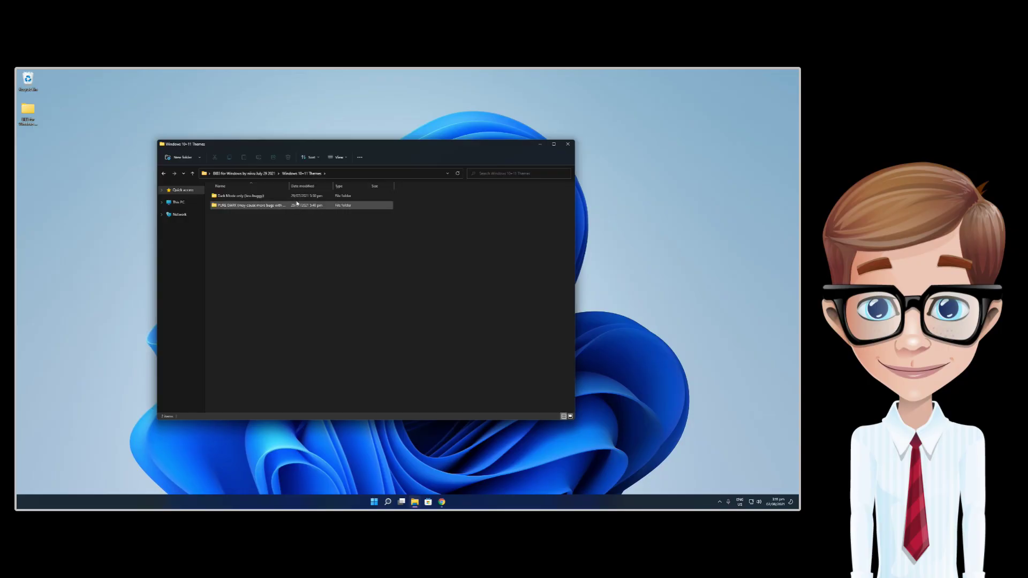
pyautogui.moveTo(292, 185); pyautogui.dragTo(327, 186)
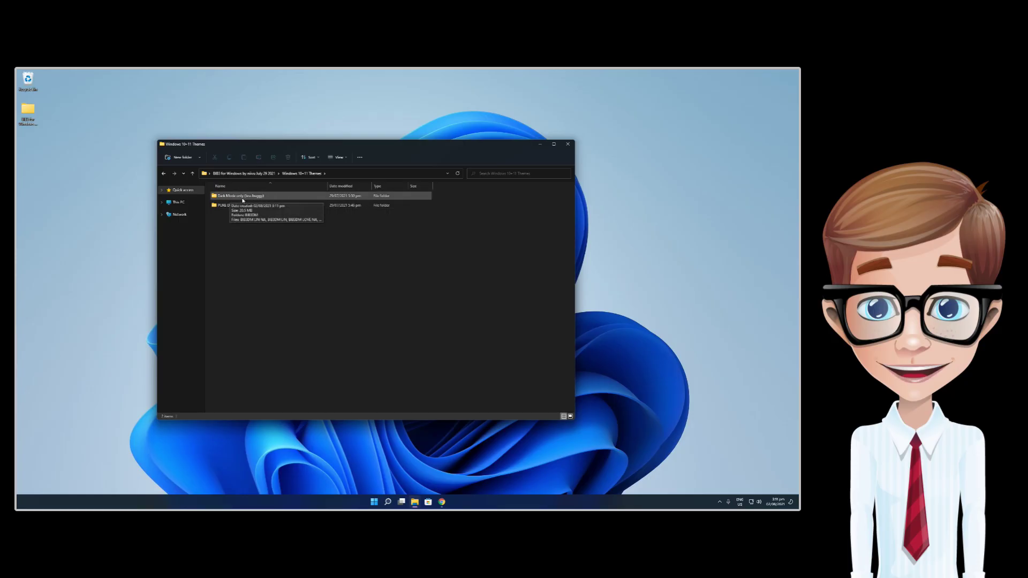
pyautogui.doubleClick(286, 197)
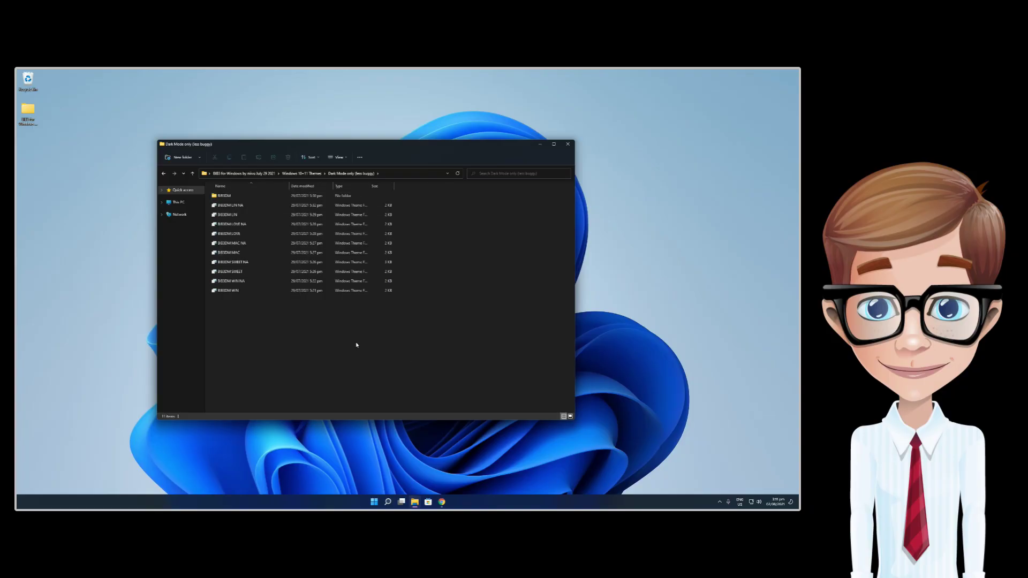
# Copy all the theme files and the subfolder in Dark Mode only (less buggy), and minimize that window
pyautogui.click(251, 282)
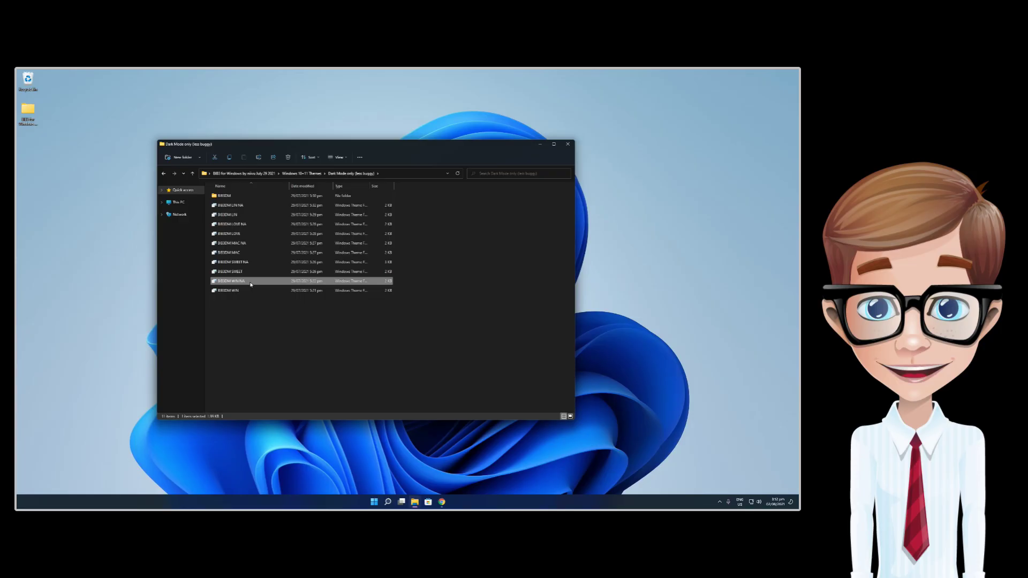
pyautogui.hotkey('ctrl', 'a')
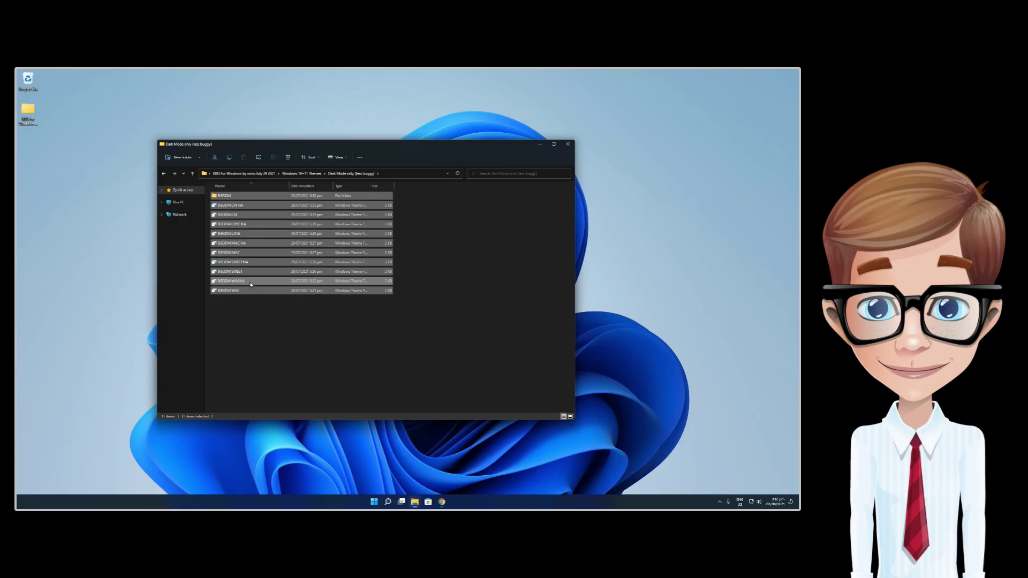
pyautogui.rightClick(263, 225)
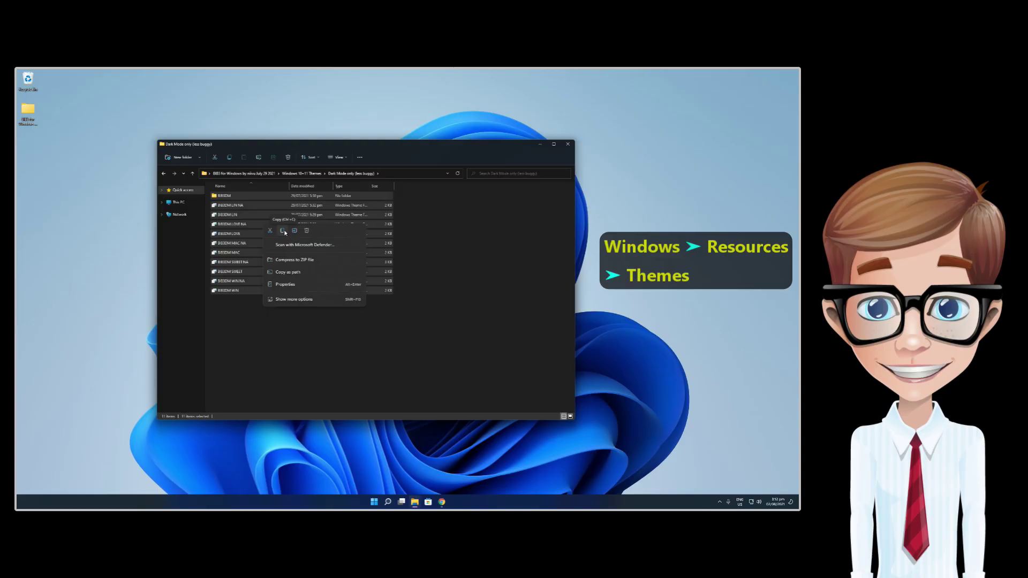
pyautogui.click(285, 233)
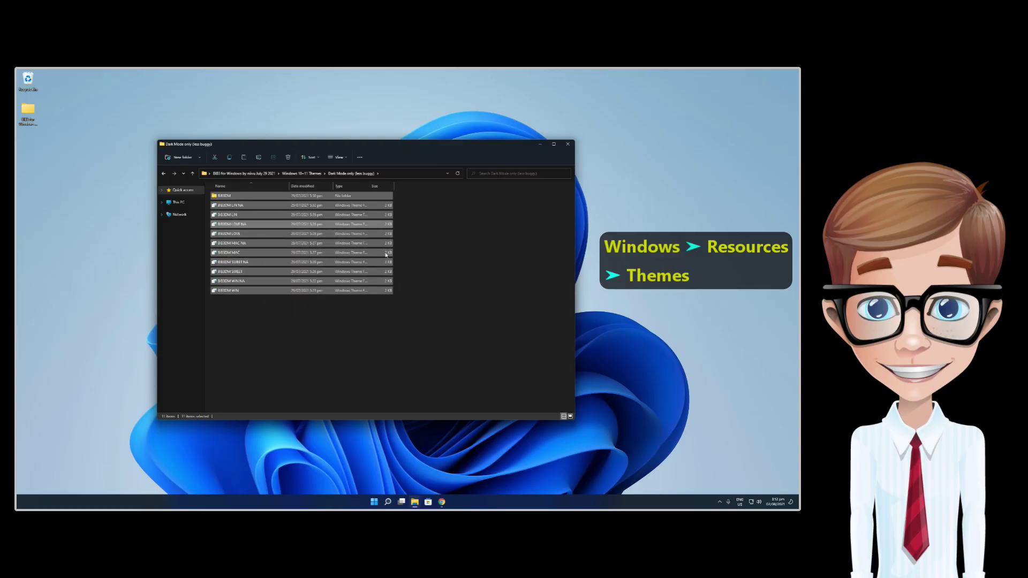
pyautogui.click(538, 146)
# Switch to the This PC window and navigate to C:\Windows\Resources\Themes
pyautogui.moveTo(415, 506)
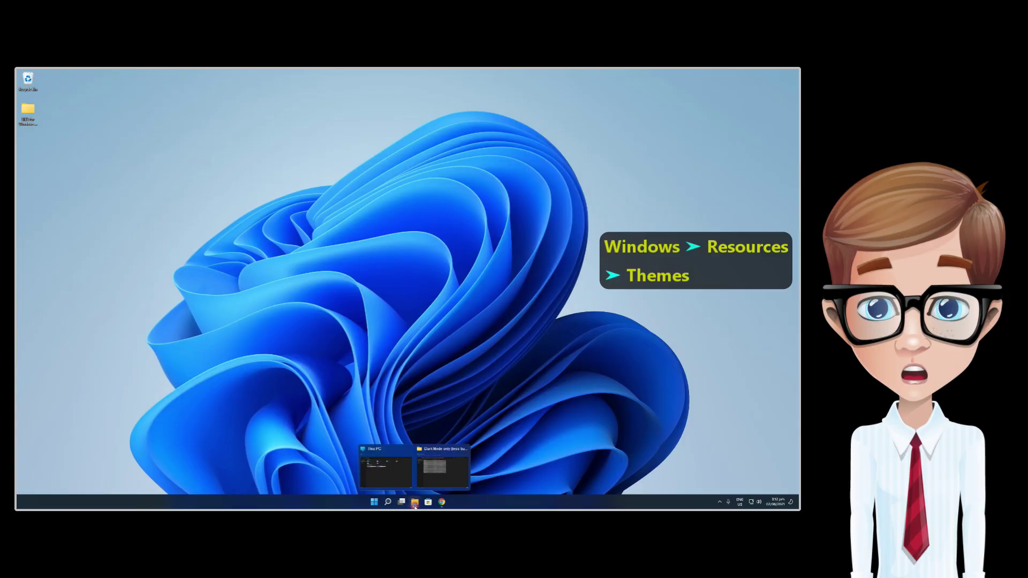
pyautogui.click(386, 472)
pyautogui.moveTo(283, 141); pyautogui.dragTo(428, 146)
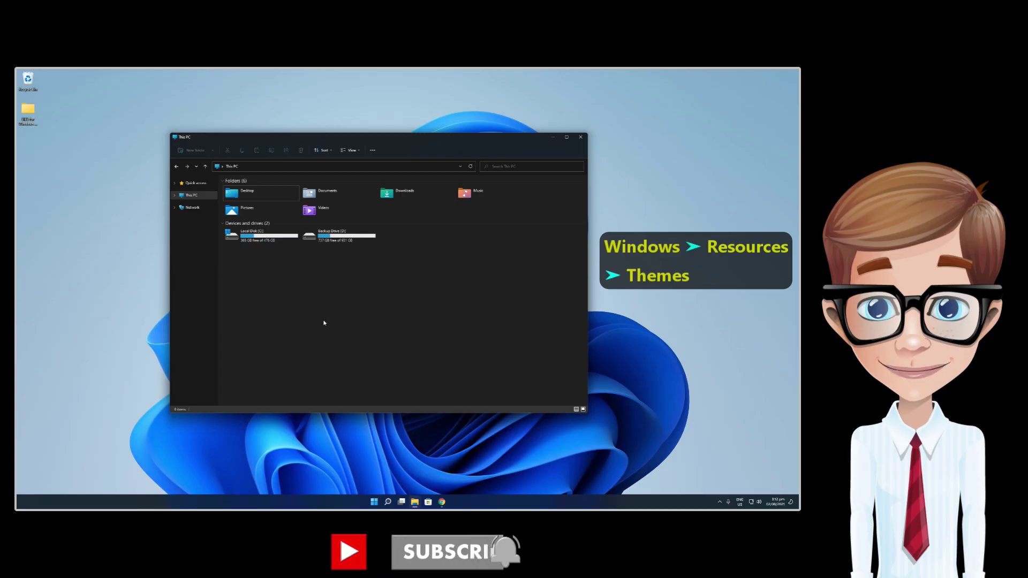
pyautogui.click(262, 242)
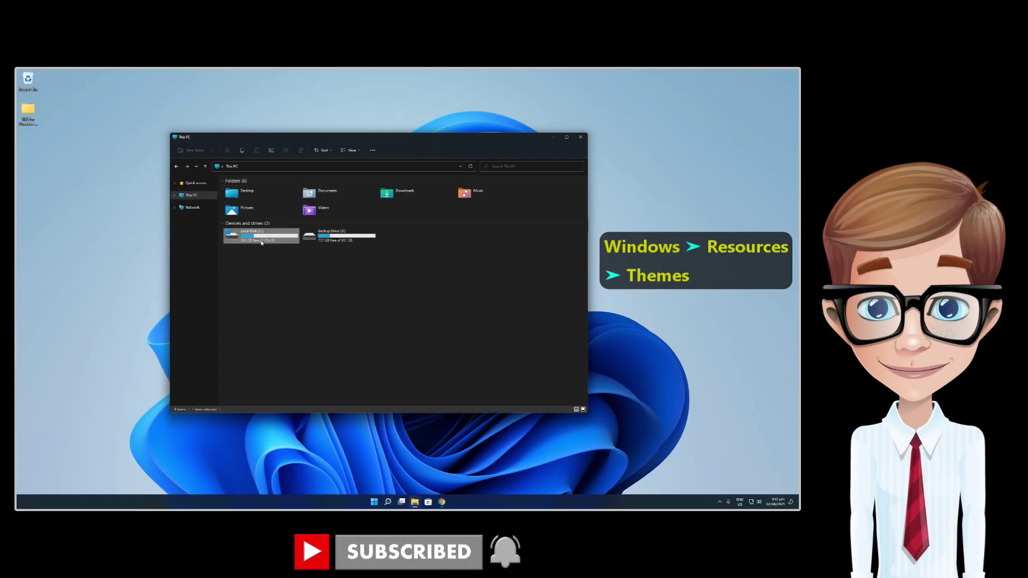
pyautogui.doubleClick(262, 242)
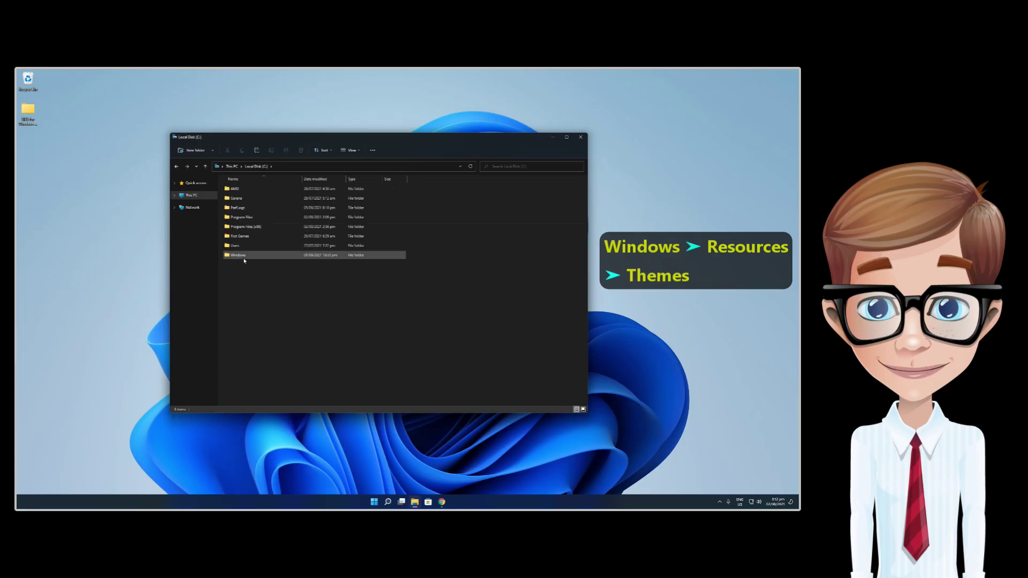
pyautogui.doubleClick(245, 256)
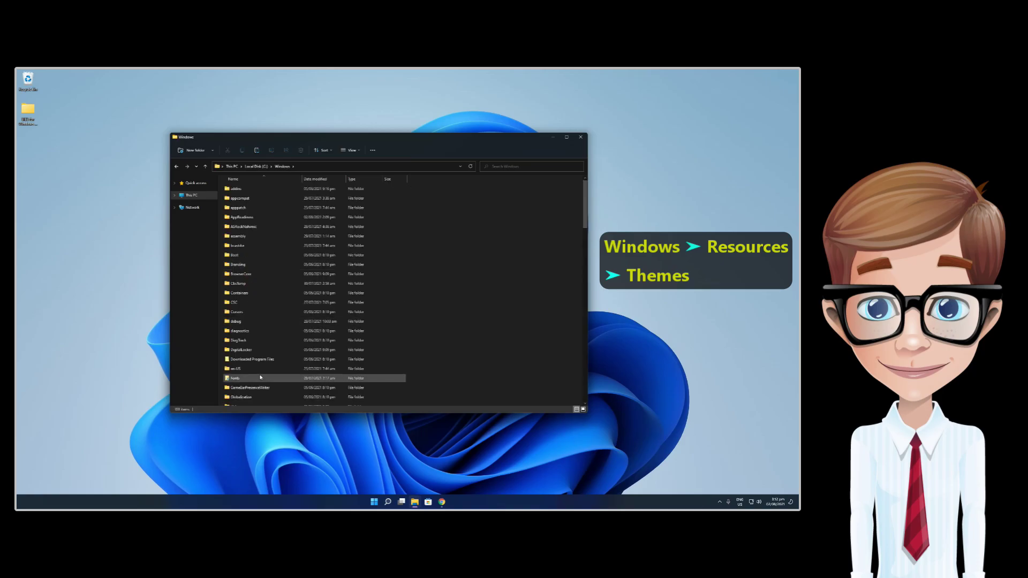
pyautogui.scroll(-3, 261, 378)
pyautogui.scroll(-2, 260, 378)
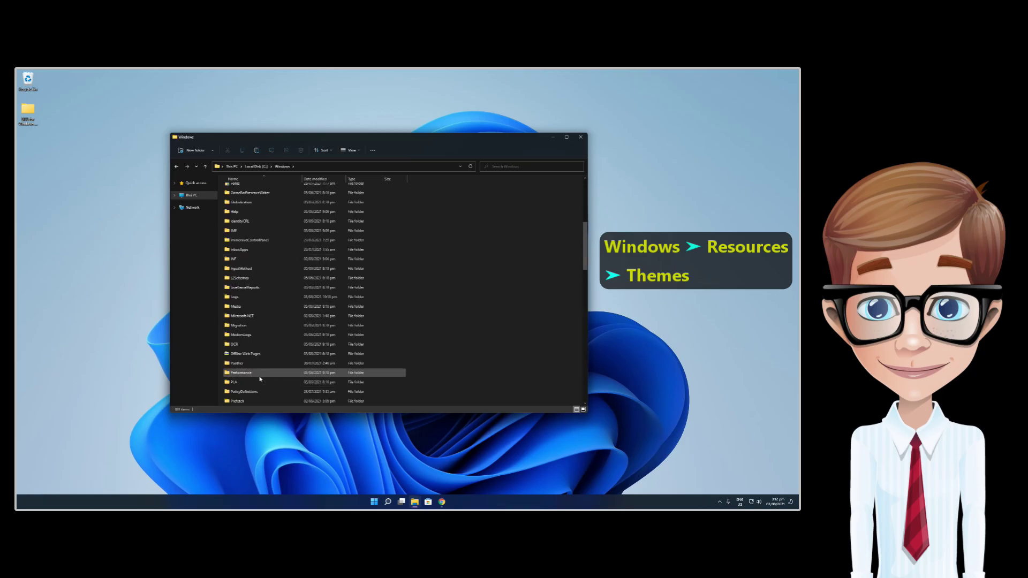
pyautogui.scroll(-5, 257, 375)
pyautogui.doubleClick(248, 375)
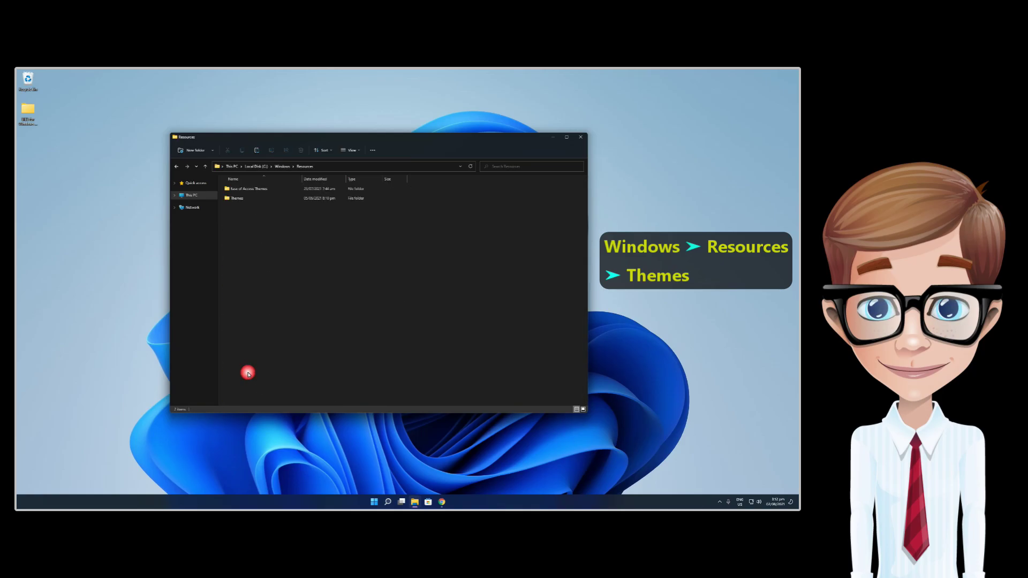
pyautogui.doubleClick(264, 200)
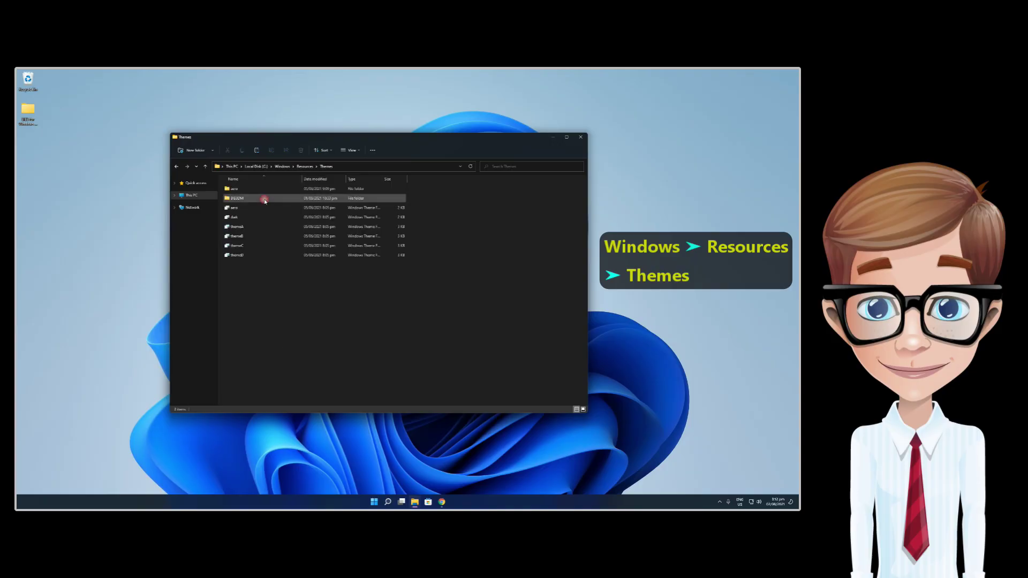
# Paste the copied themes into the Themes folder, grant administrator permission for all current items and close the window
pyautogui.rightClick(325, 307)
pyautogui.click(332, 312)
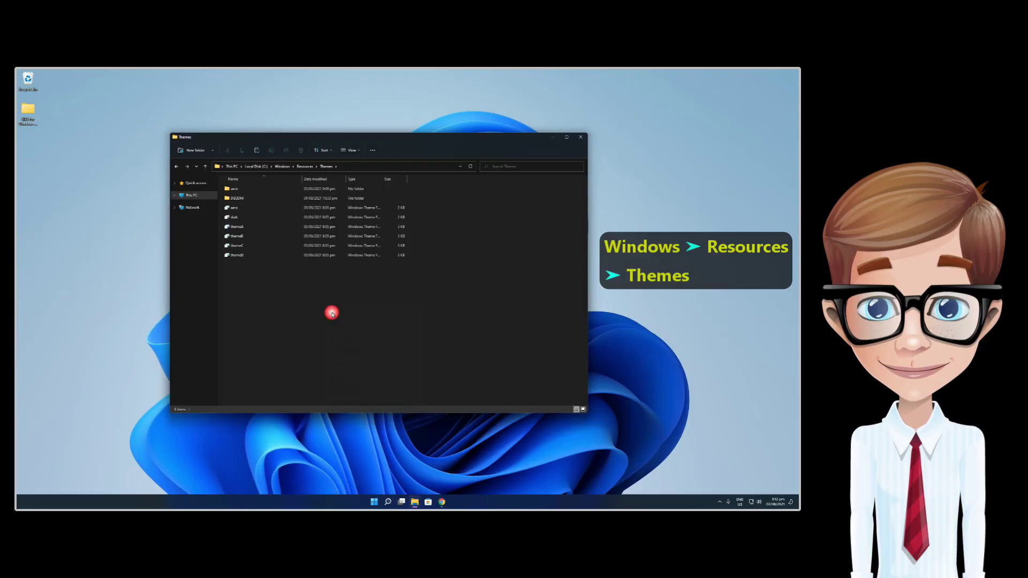
pyautogui.click(164, 248)
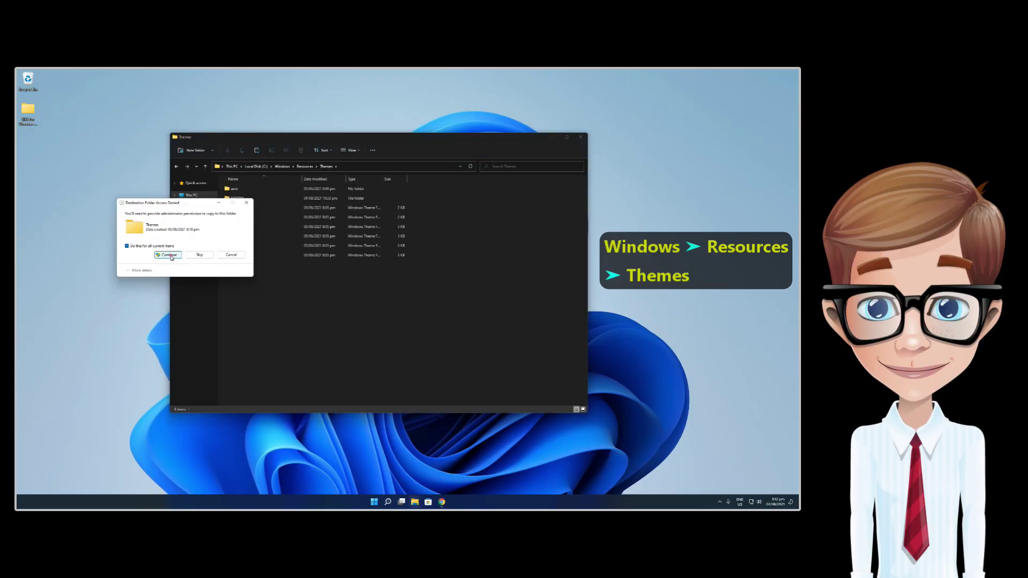
pyautogui.click(169, 255)
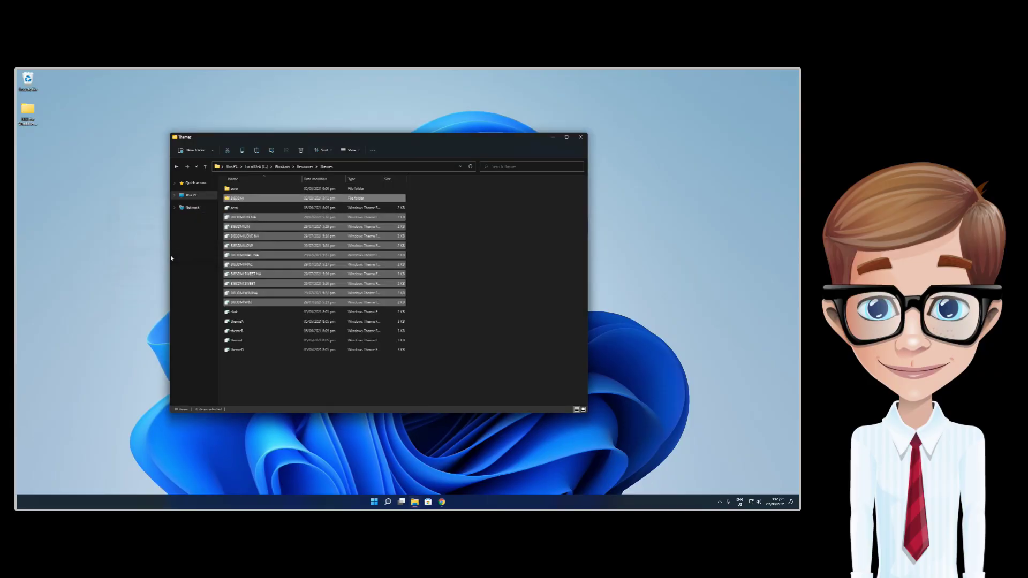
pyautogui.click(432, 375)
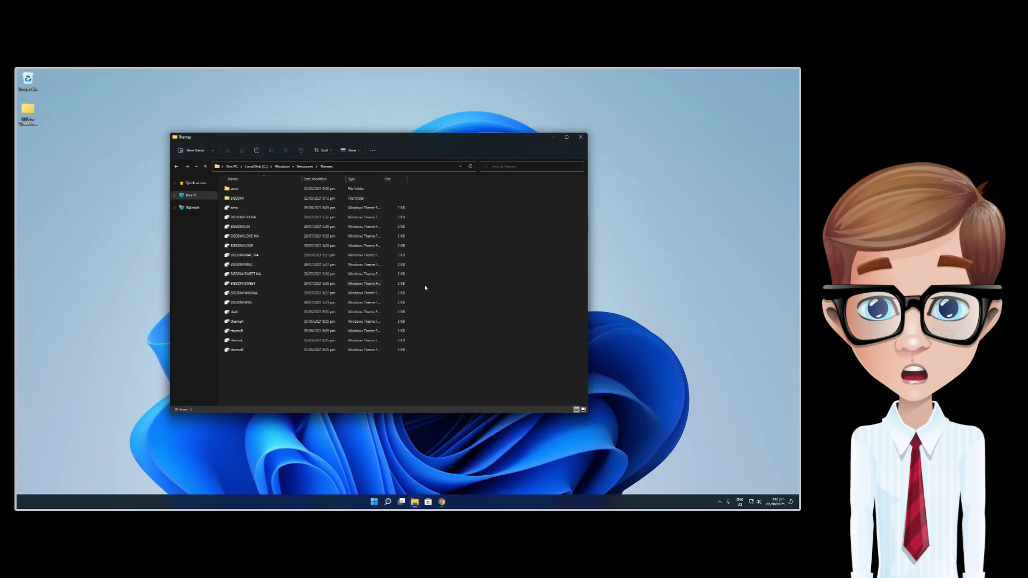
pyautogui.click(581, 138)
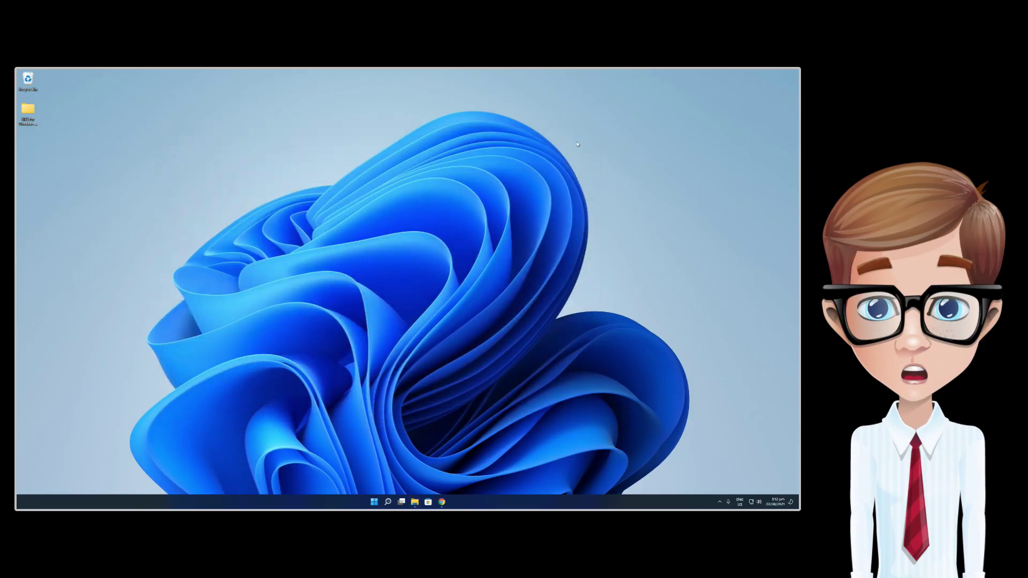
# Open the desktop's personalization settings and go to the Themes page
pyautogui.rightClick(359, 226)
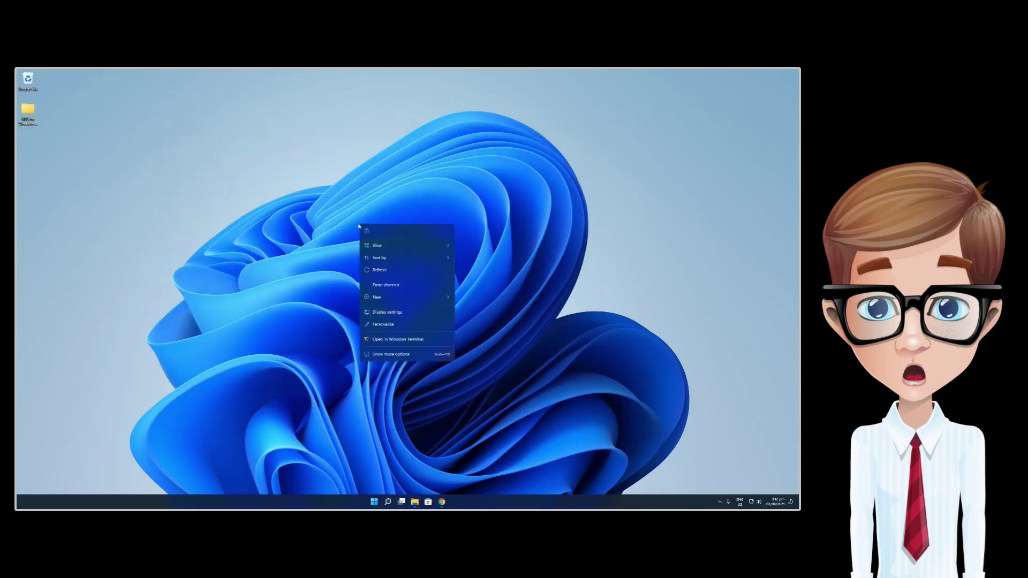
pyautogui.click(383, 324)
pyautogui.click(352, 328)
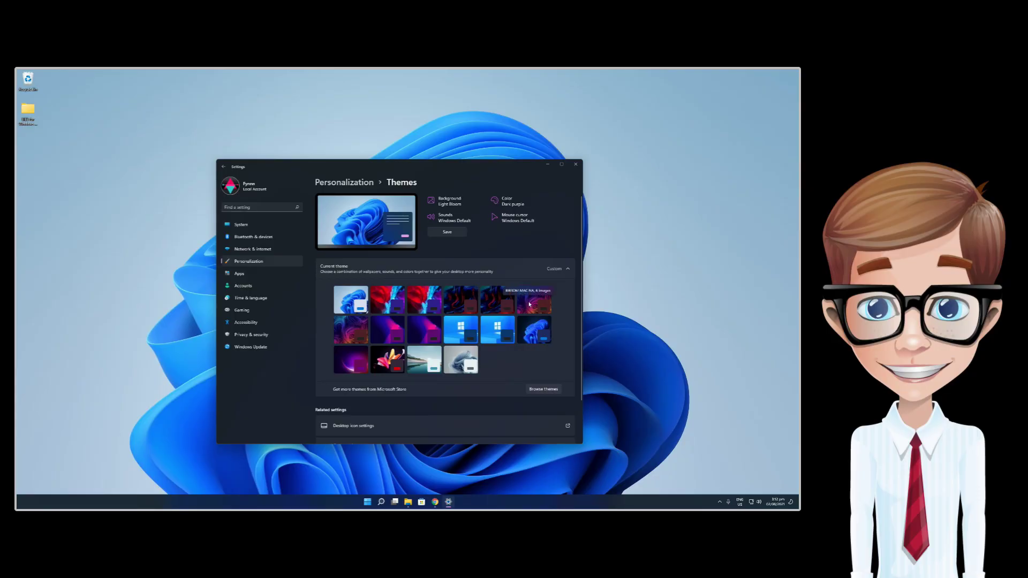
# Apply the BIB3DM MAC theme, return to the Themes page and switch to the third theme in the first row
pyautogui.click(357, 330)
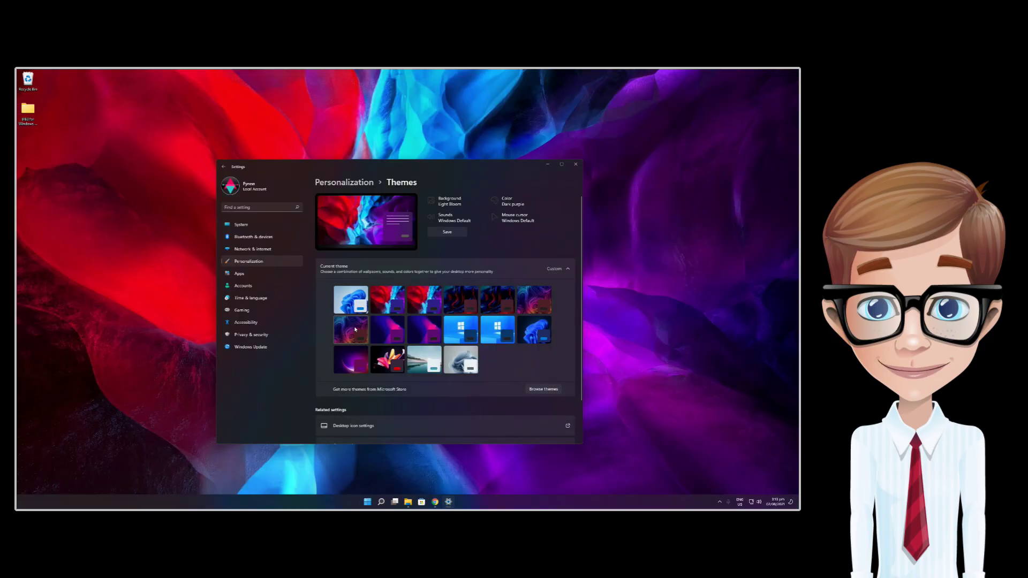
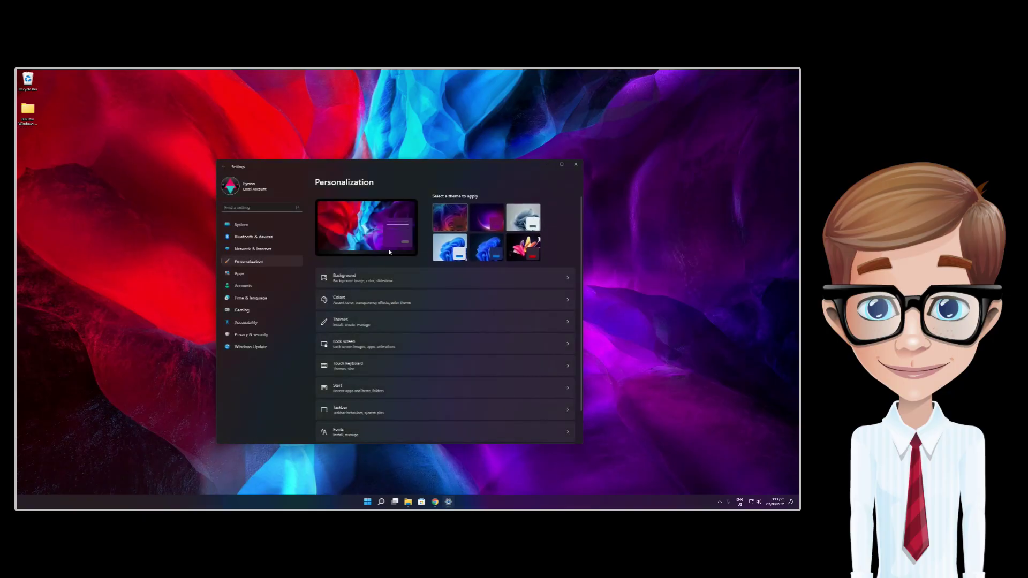
pyautogui.click(393, 324)
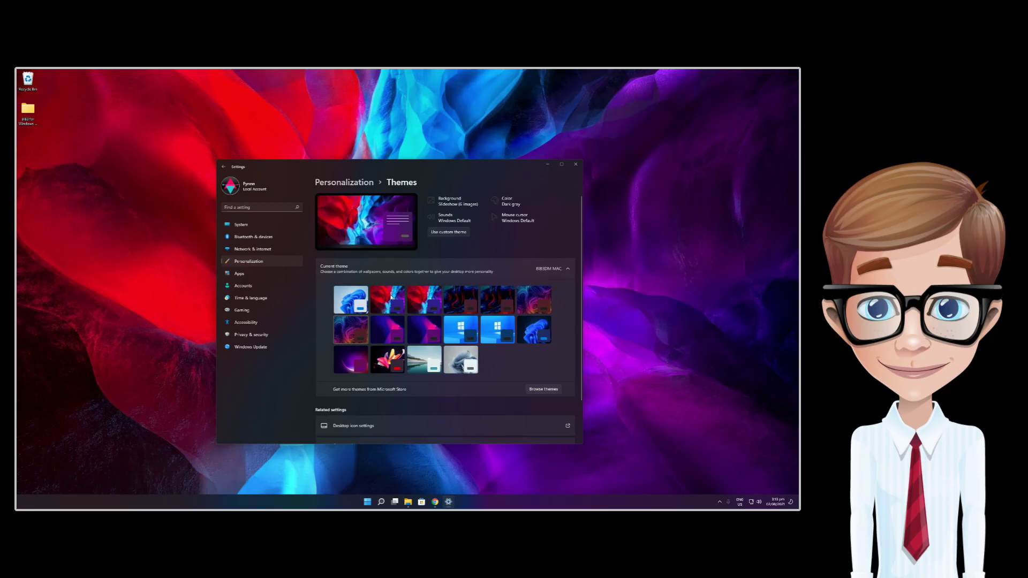
pyautogui.click(419, 297)
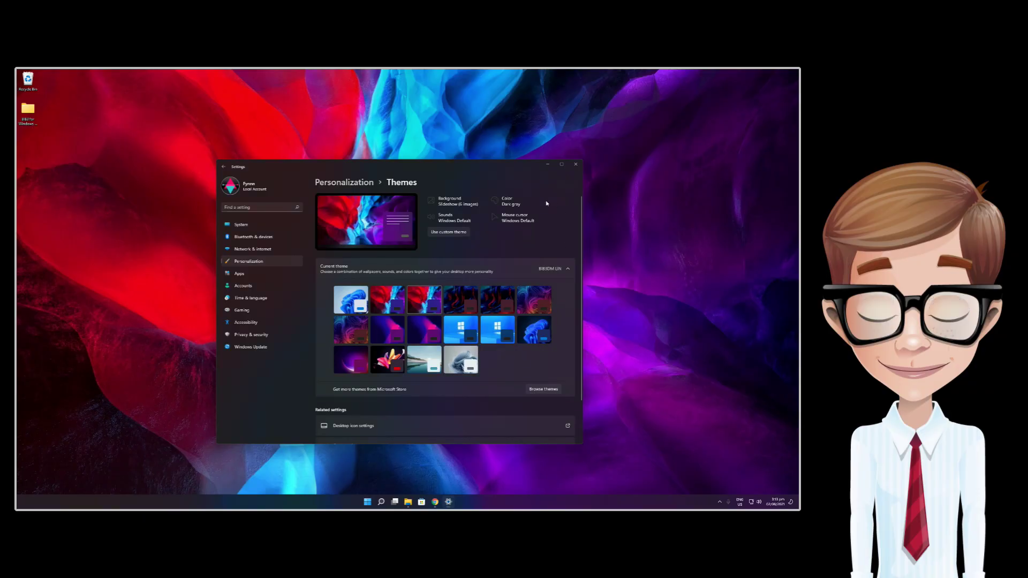
# Open This PC in File Explorer and move its window so the Settings window behind is partly exposed
pyautogui.click(408, 502)
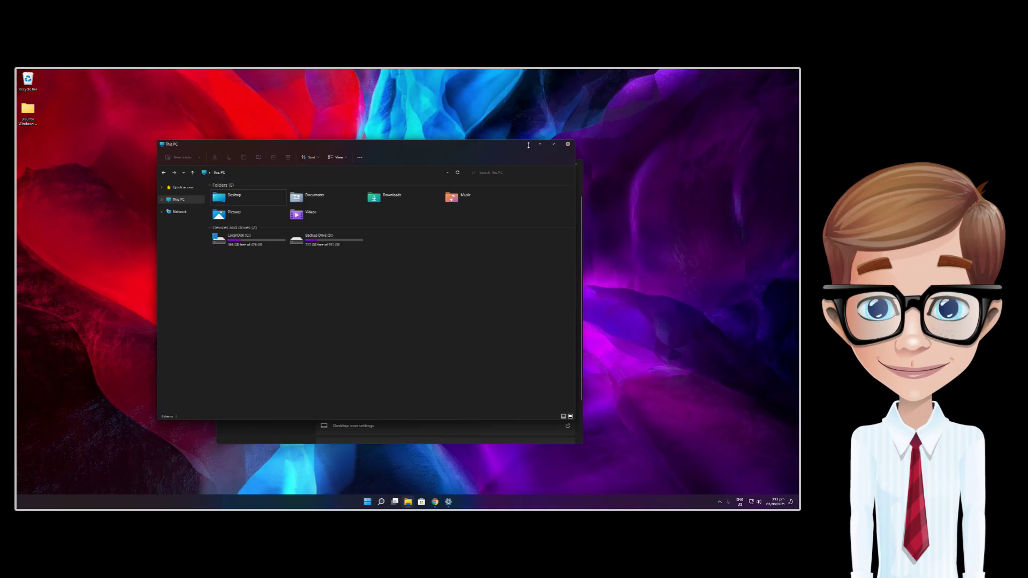
pyautogui.moveTo(454, 153); pyautogui.dragTo(591, 197)
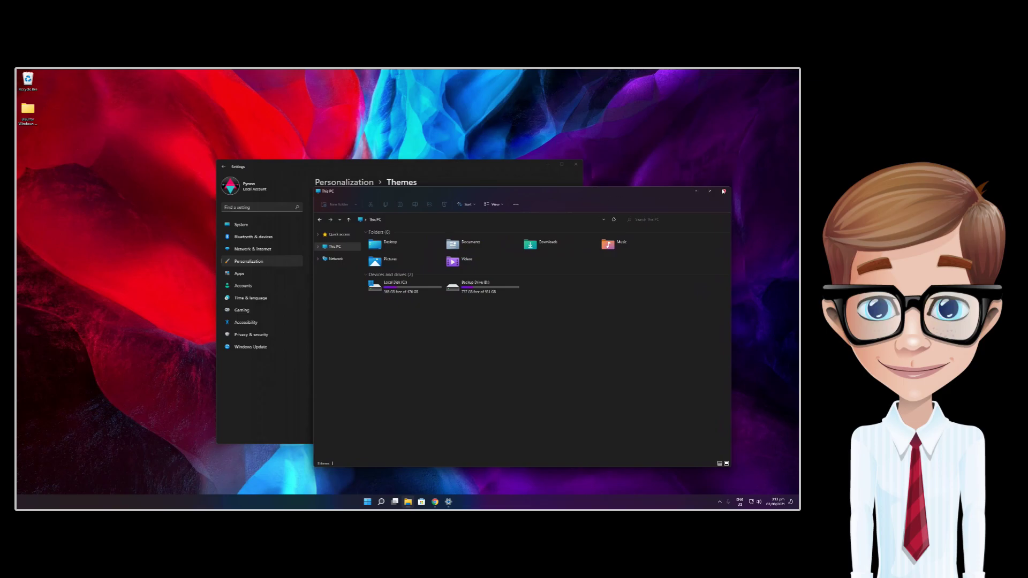
# Return to the Themes page, apply the fourth theme in the first row and bring the This PC window forward
pyautogui.click(526, 177)
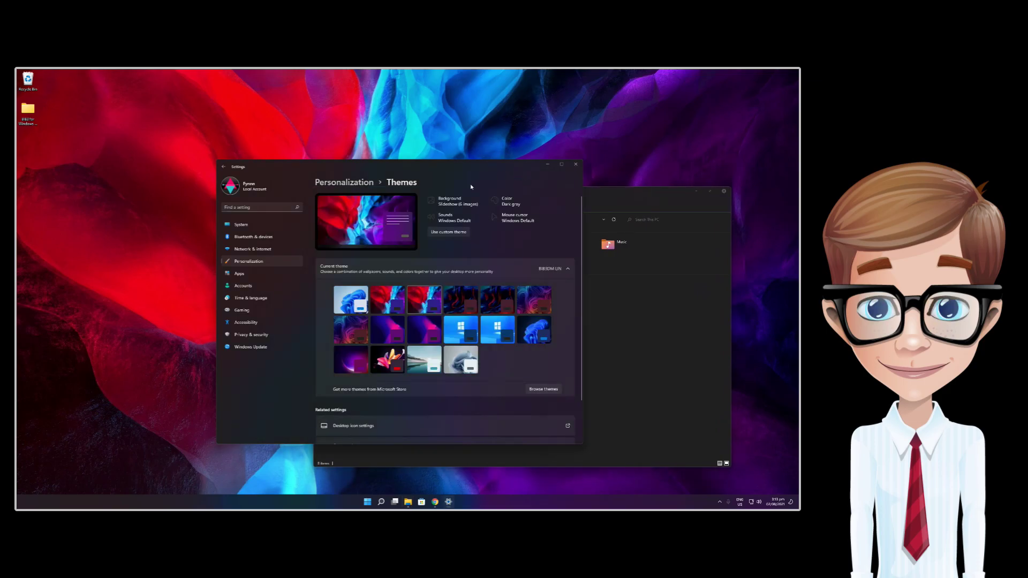
pyautogui.click(463, 307)
pyautogui.click(645, 310)
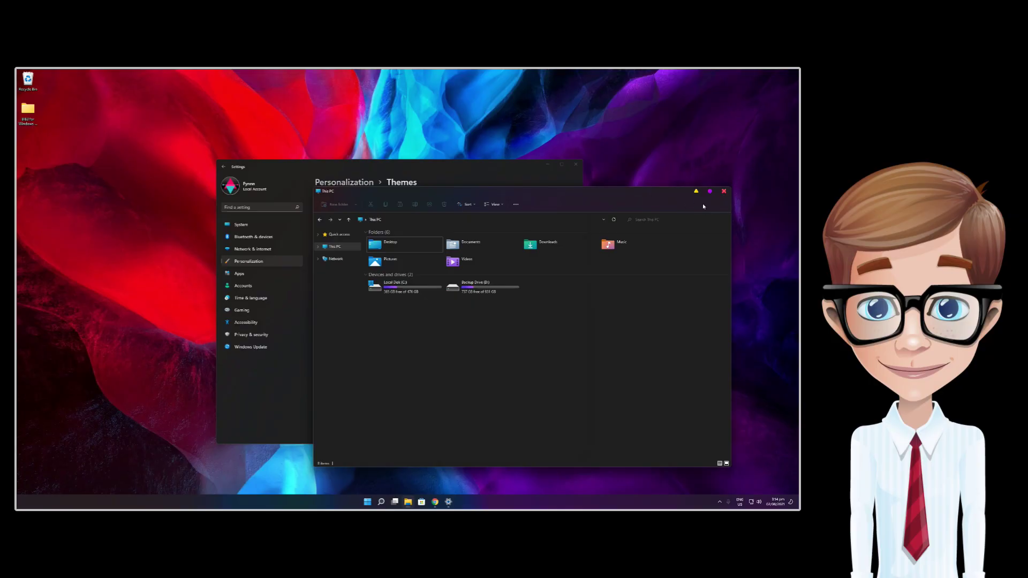